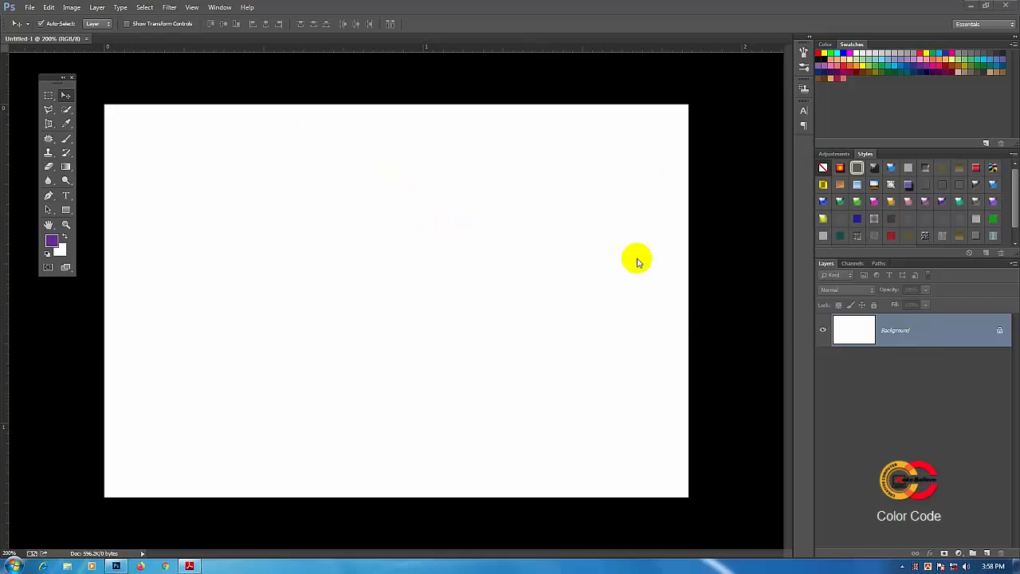
# Convert the locked Background into a regular layer named Layer 0
pyautogui.doubleClick(939, 331)
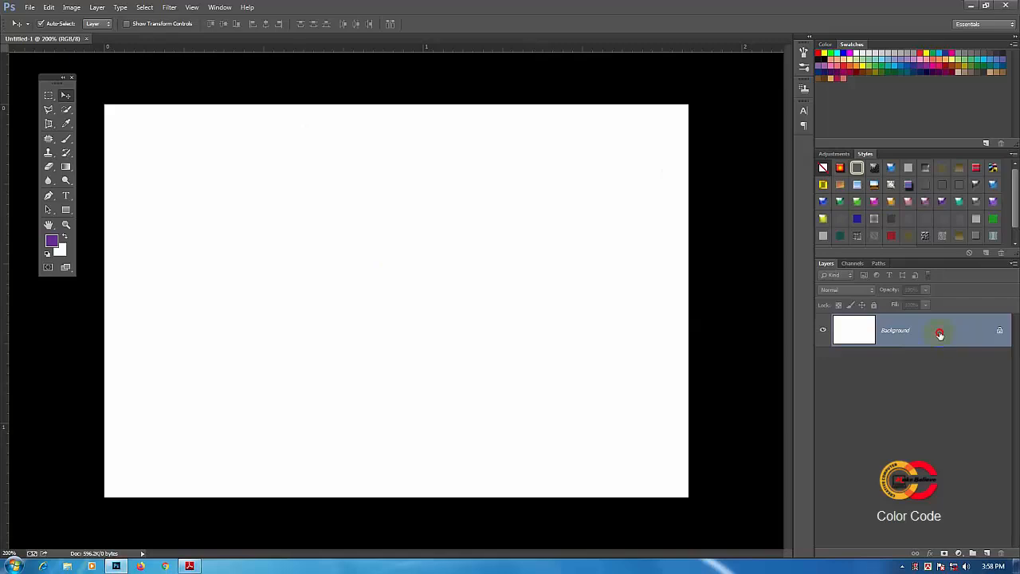
pyautogui.moveTo(630, 136); pyautogui.dragTo(496, 167)
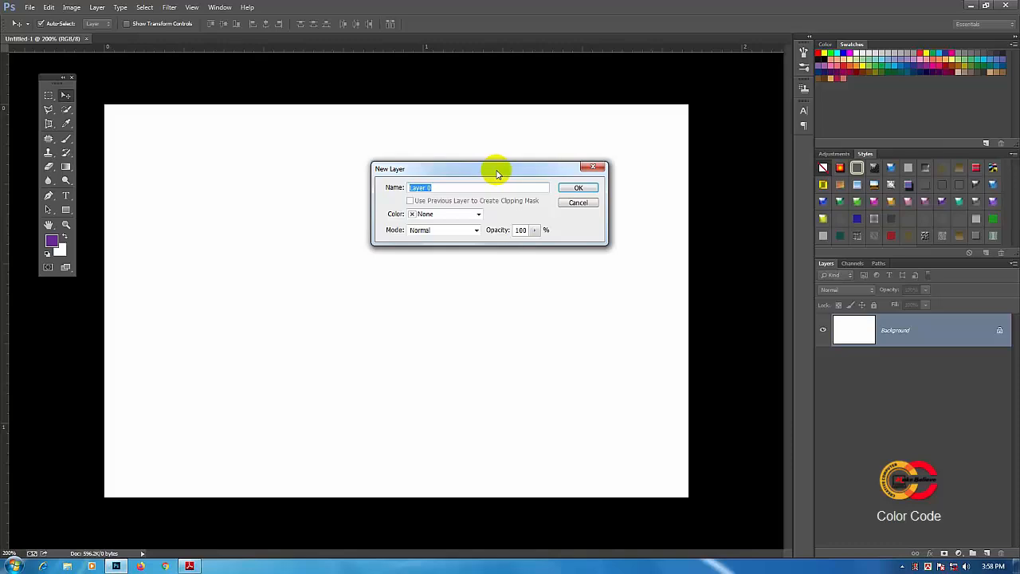
pyautogui.click(594, 188)
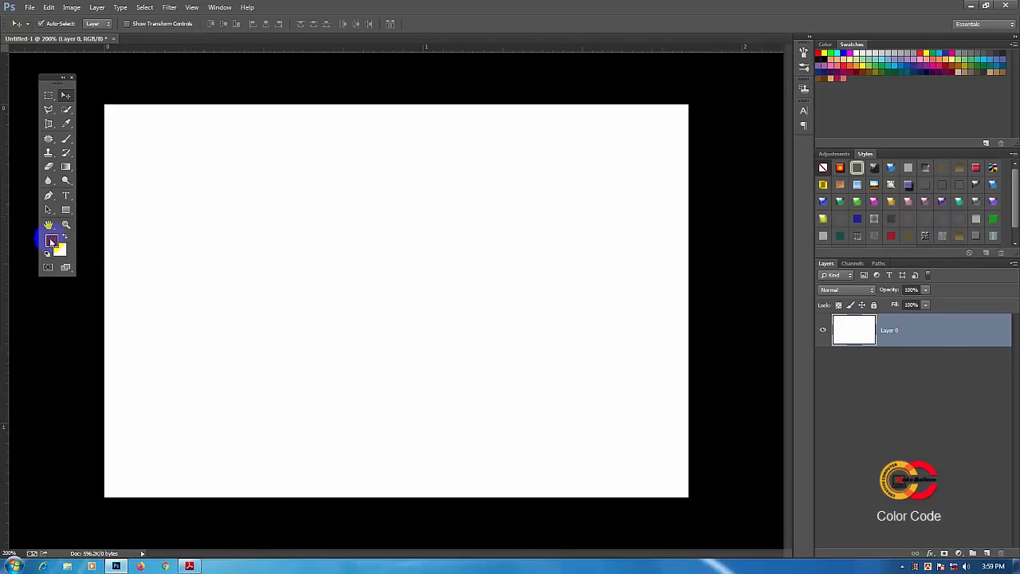
# Open the colour picker for the foreground colour and reposition its dialog over the canvas
pyautogui.click(50, 241)
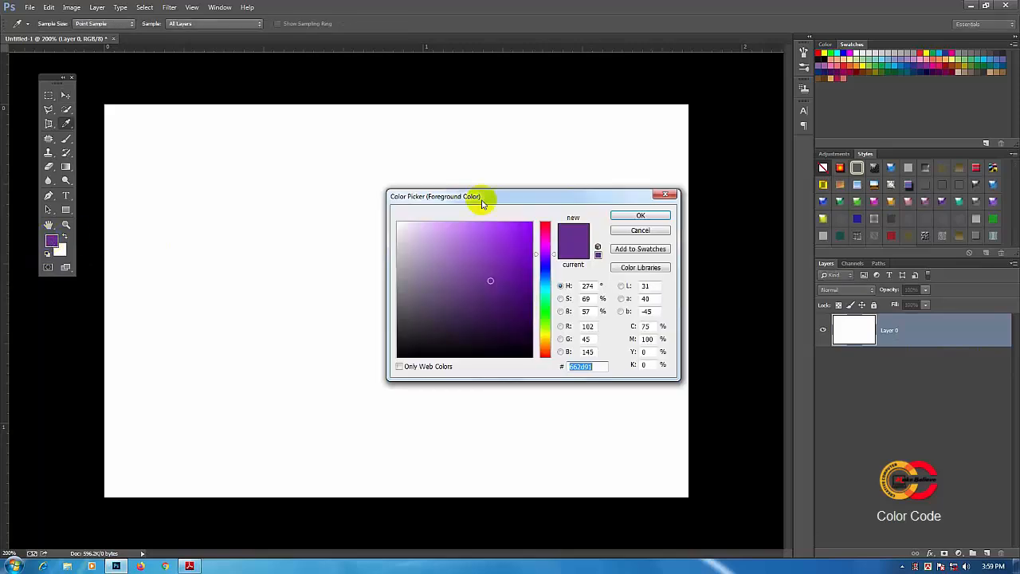
pyautogui.moveTo(482, 199); pyautogui.dragTo(429, 169)
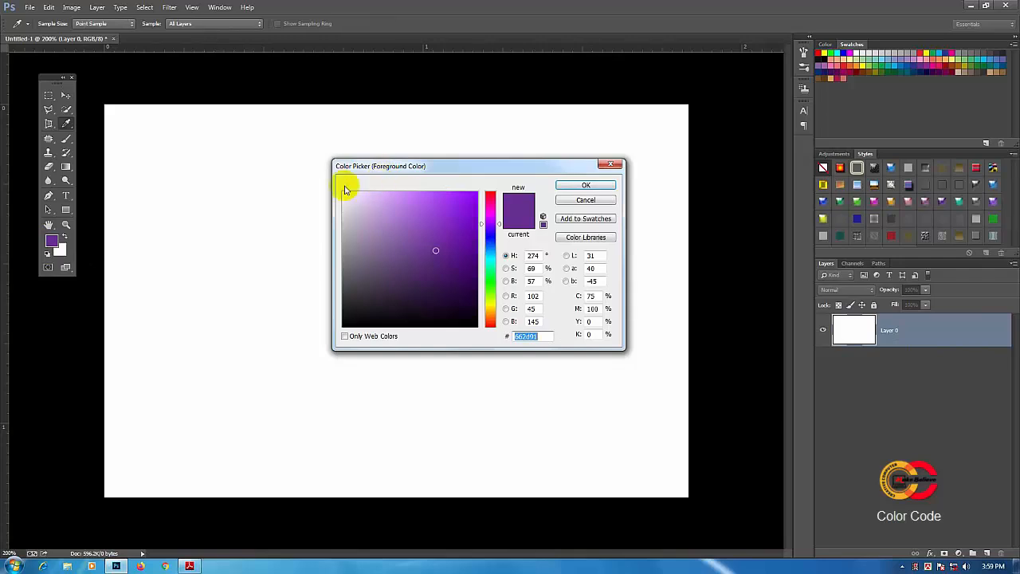
pyautogui.moveTo(489, 167); pyautogui.dragTo(482, 165)
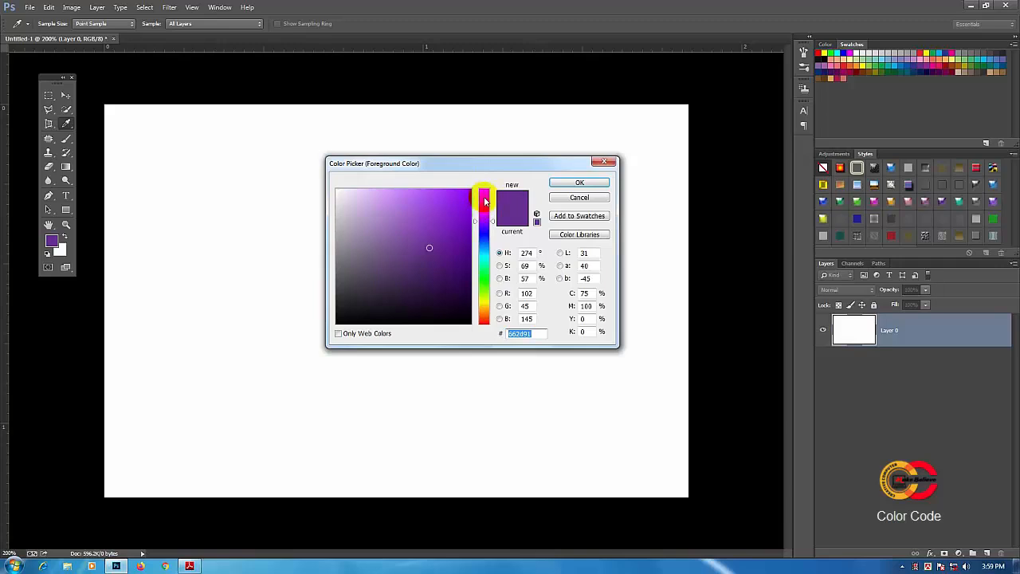
# Try the red hue 346° for the foreground colour, sampling several pale, bright and dark shades of it
pyautogui.write('492d91')
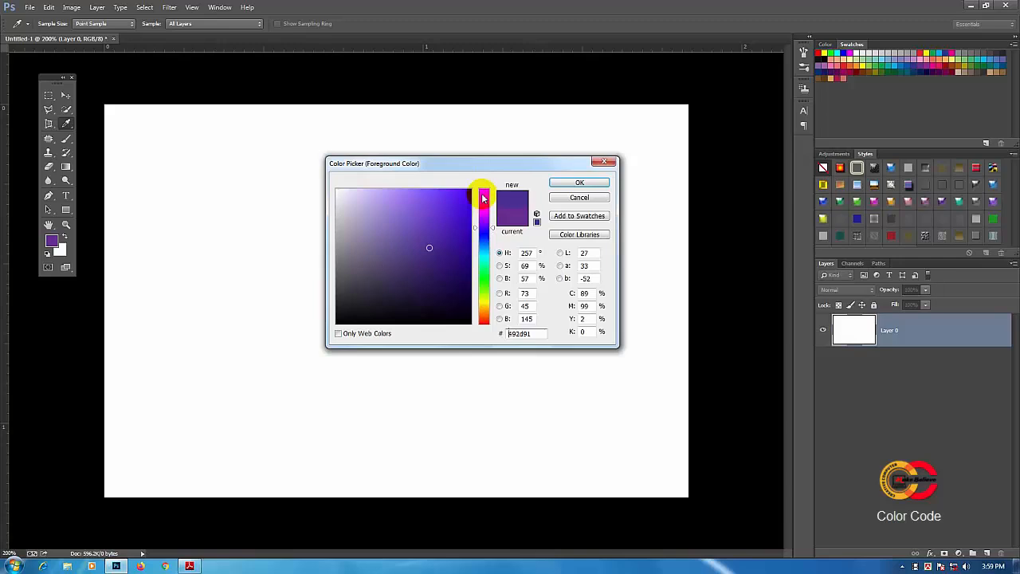
pyautogui.click(484, 195)
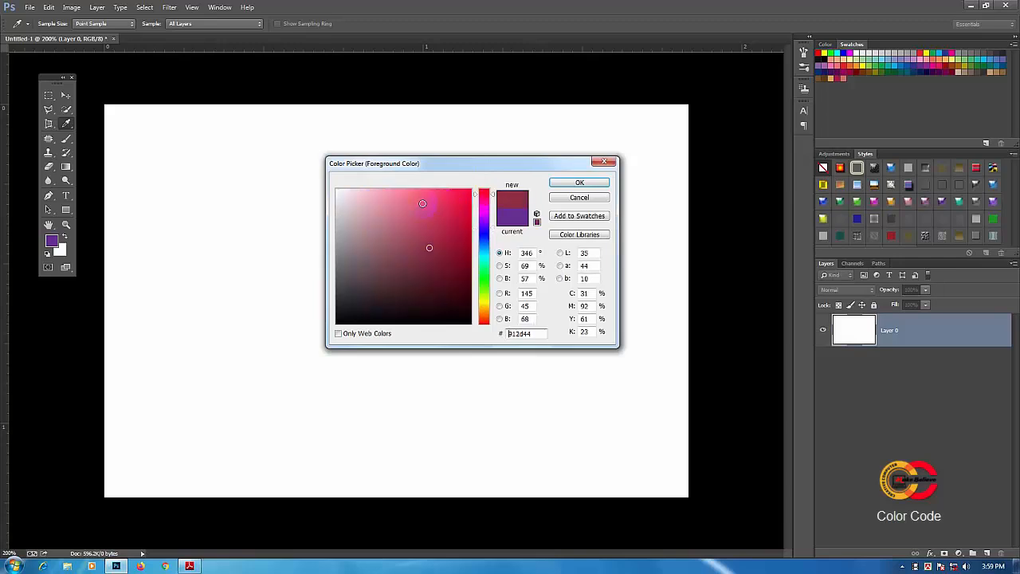
pyautogui.click(389, 252)
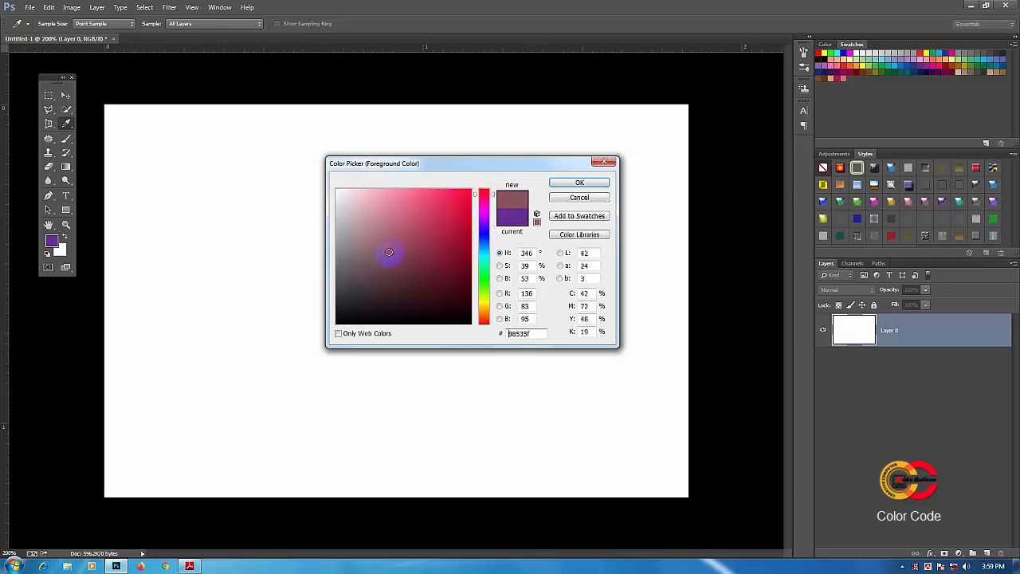
pyautogui.click(365, 215)
pyautogui.click(348, 226)
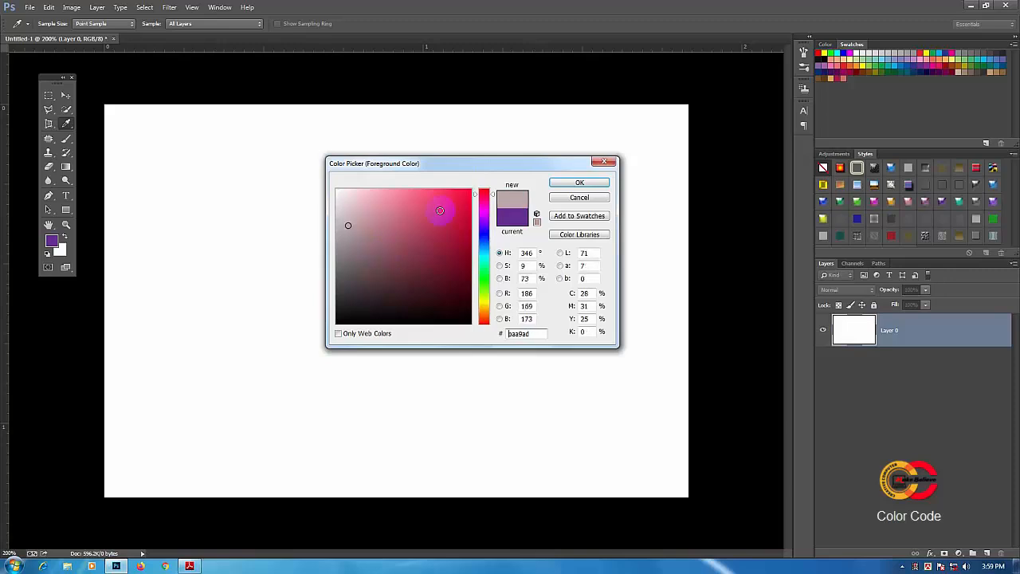
pyautogui.click(470, 193)
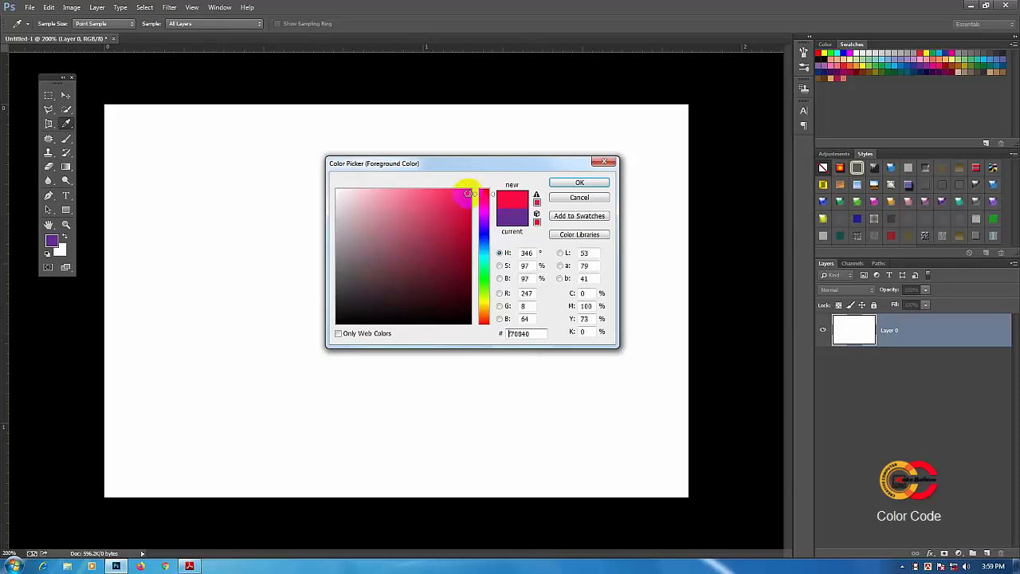
pyautogui.click(461, 279)
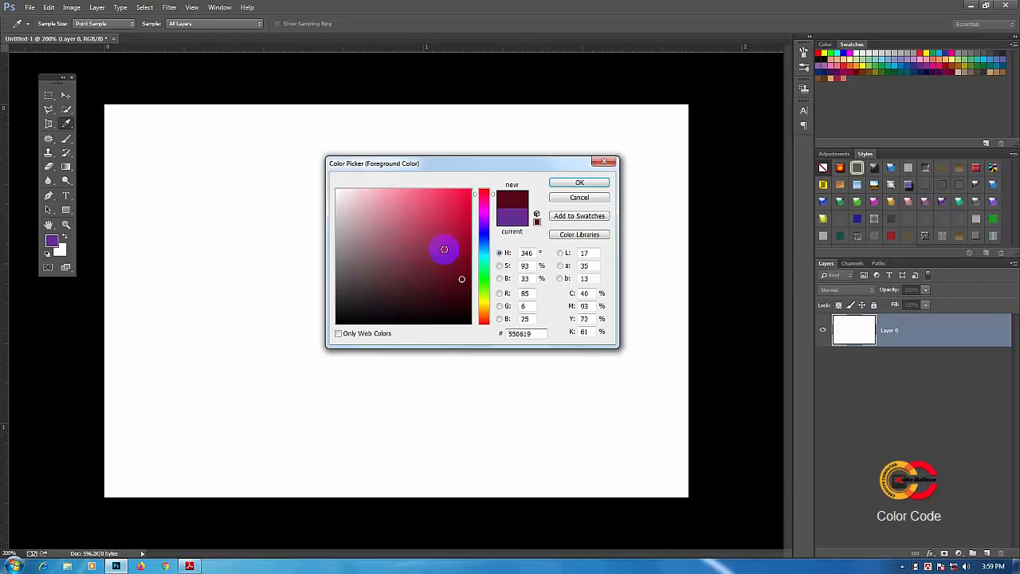
pyautogui.click(453, 200)
pyautogui.click(384, 224)
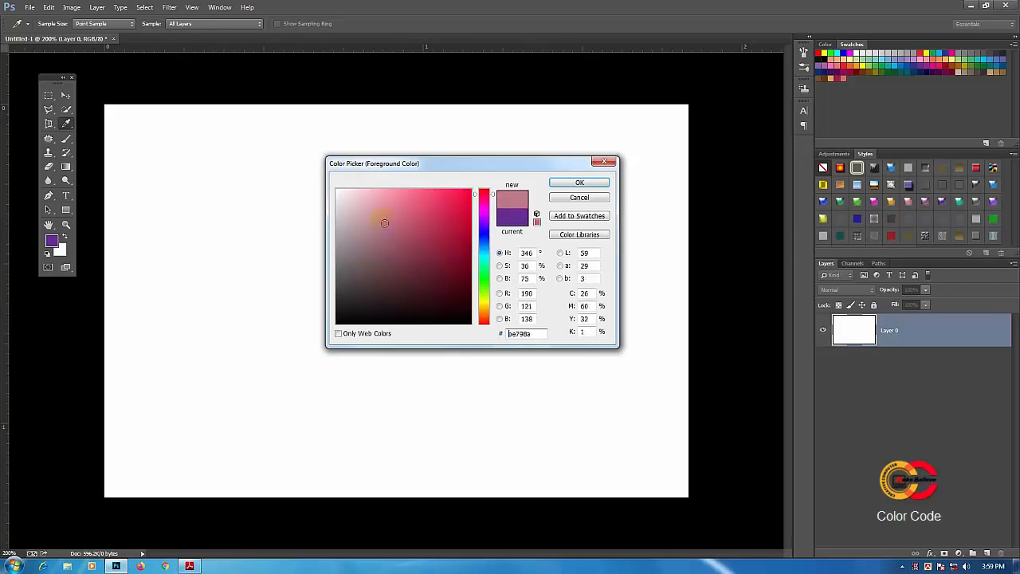
pyautogui.click(454, 204)
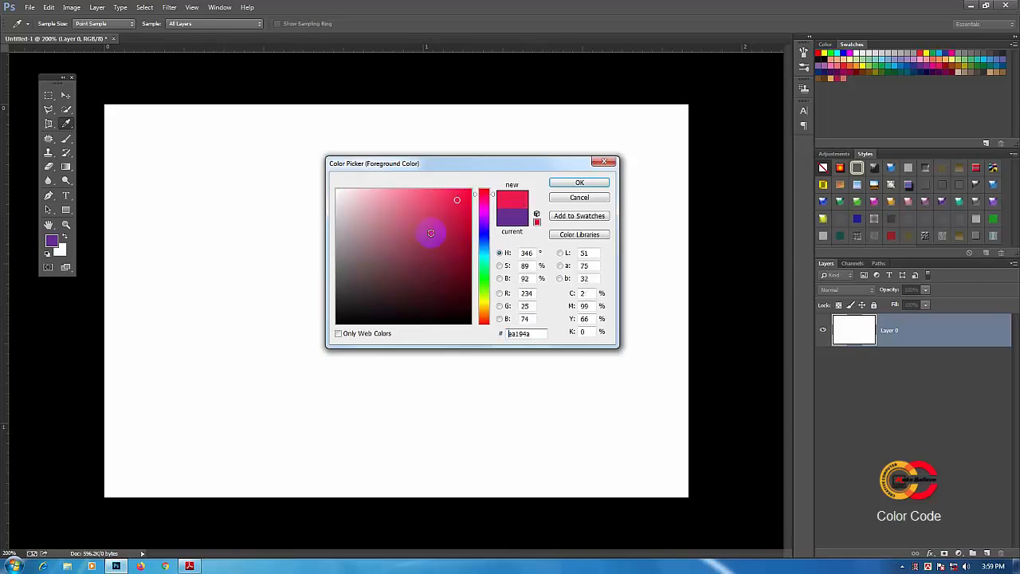
pyautogui.click(429, 247)
pyautogui.click(451, 213)
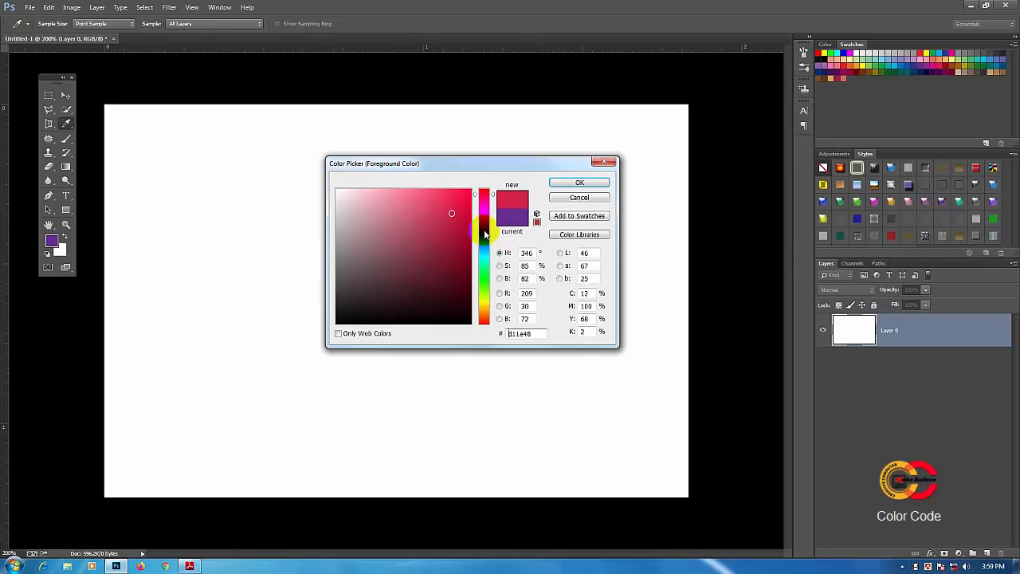
# Try the blue-violet hue 251° for the foreground colour, sampling a vivid shade and some paler ones
pyautogui.click(484, 231)
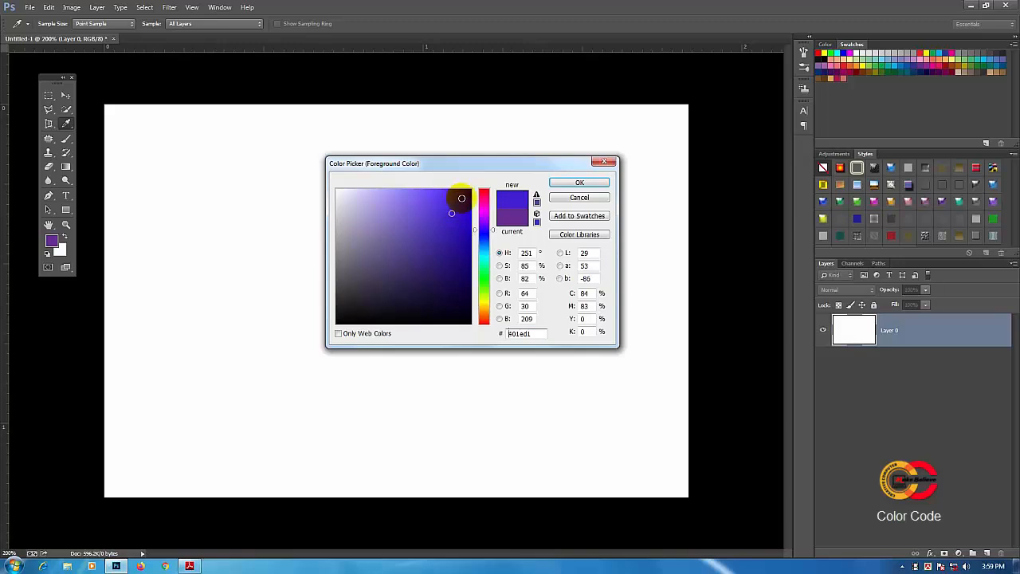
pyautogui.click(462, 196)
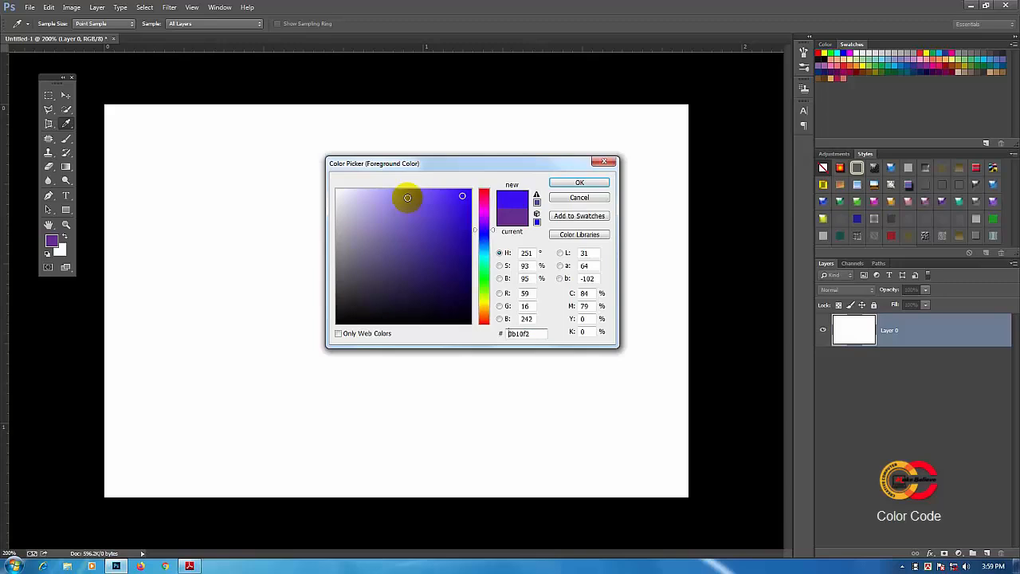
pyautogui.click(419, 196)
pyautogui.click(412, 200)
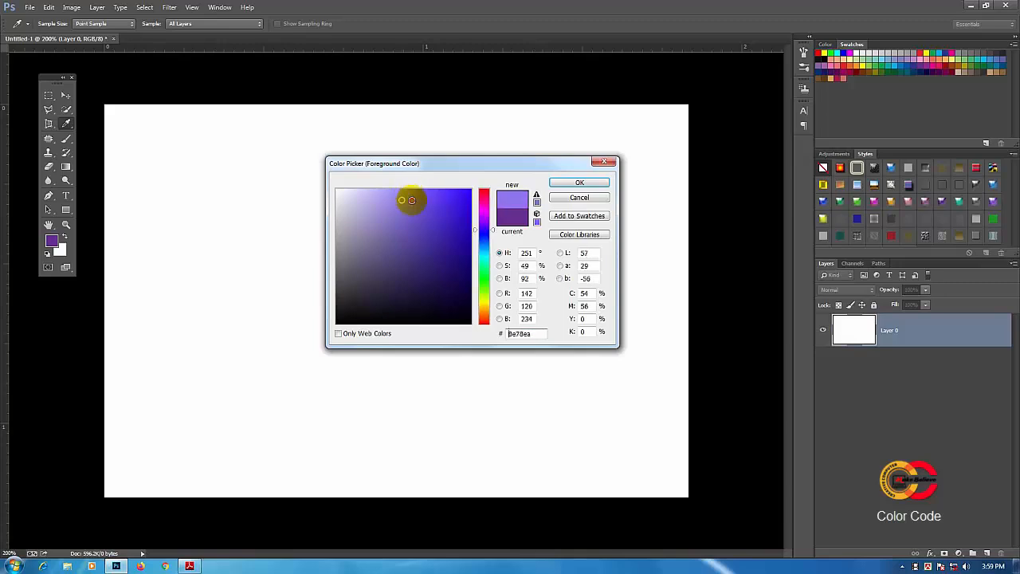
# Set the foreground colour to the bright yellow f2ec43 and accept it
pyautogui.click(485, 303)
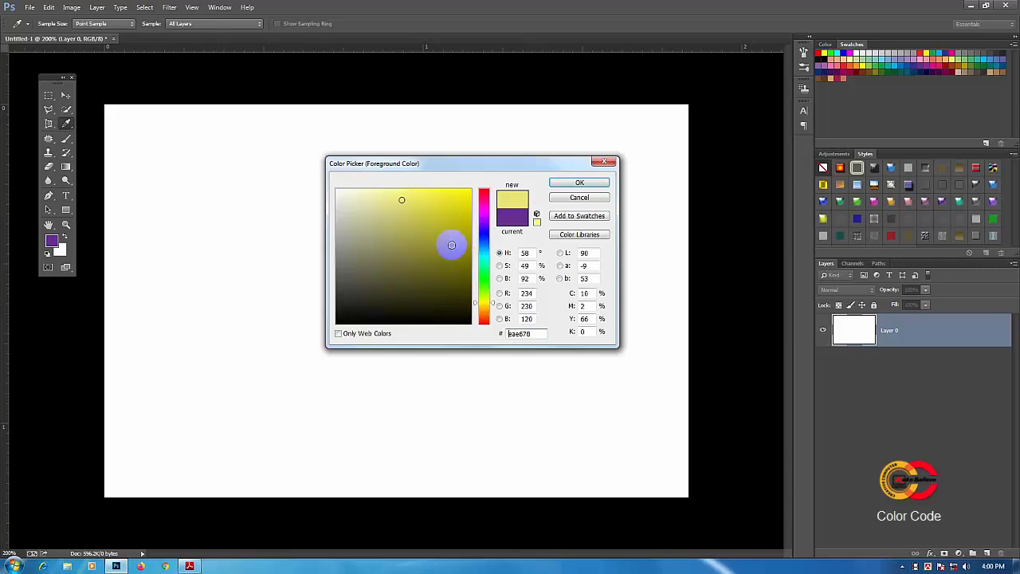
pyautogui.click(447, 247)
pyautogui.click(408, 199)
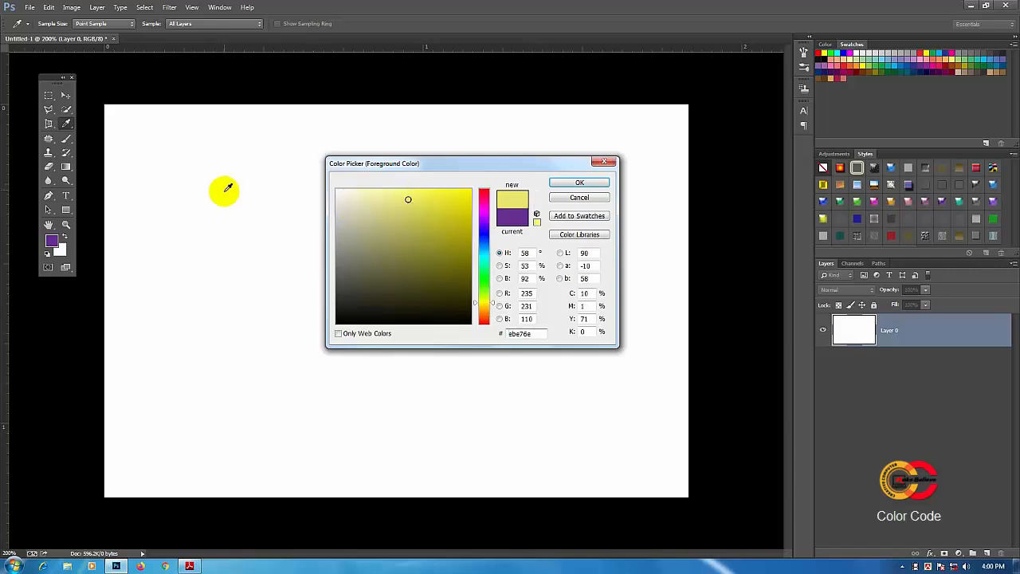
pyautogui.click(433, 196)
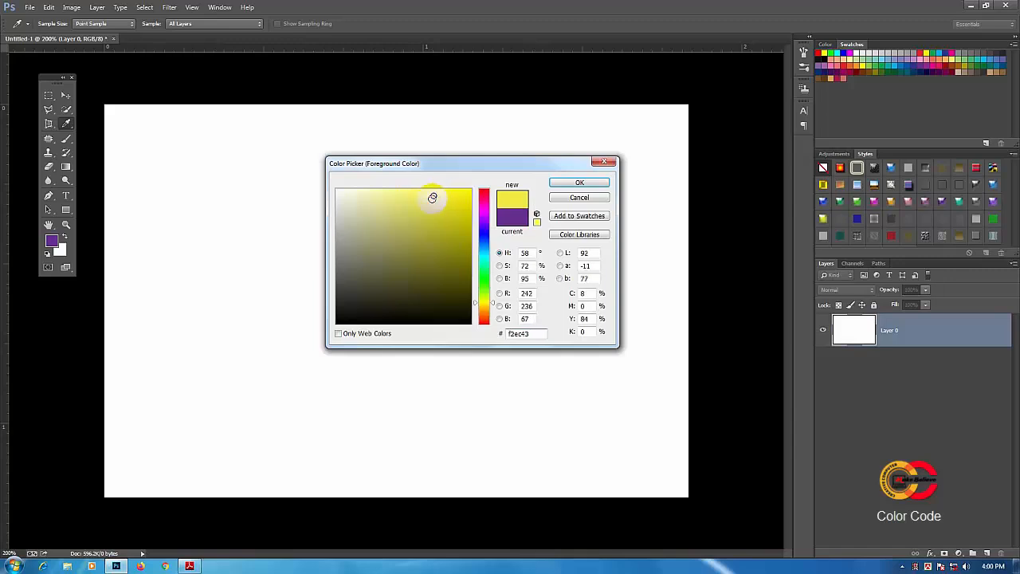
pyautogui.click(579, 183)
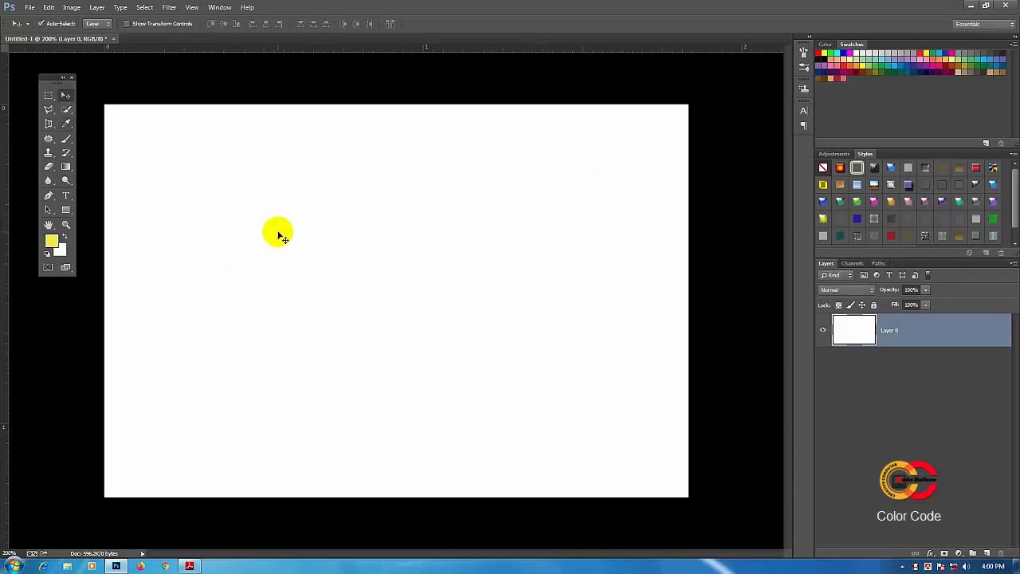
# Fill the whole of Layer 0 with the yellow foreground colour using the Paint Bucket Tool
pyautogui.click(65, 164)
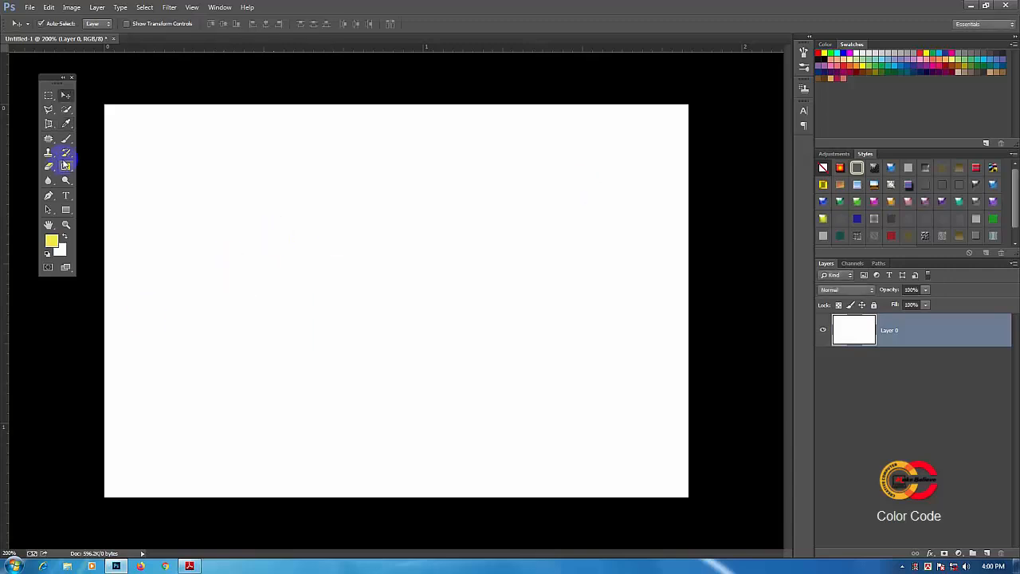
pyautogui.click(64, 169)
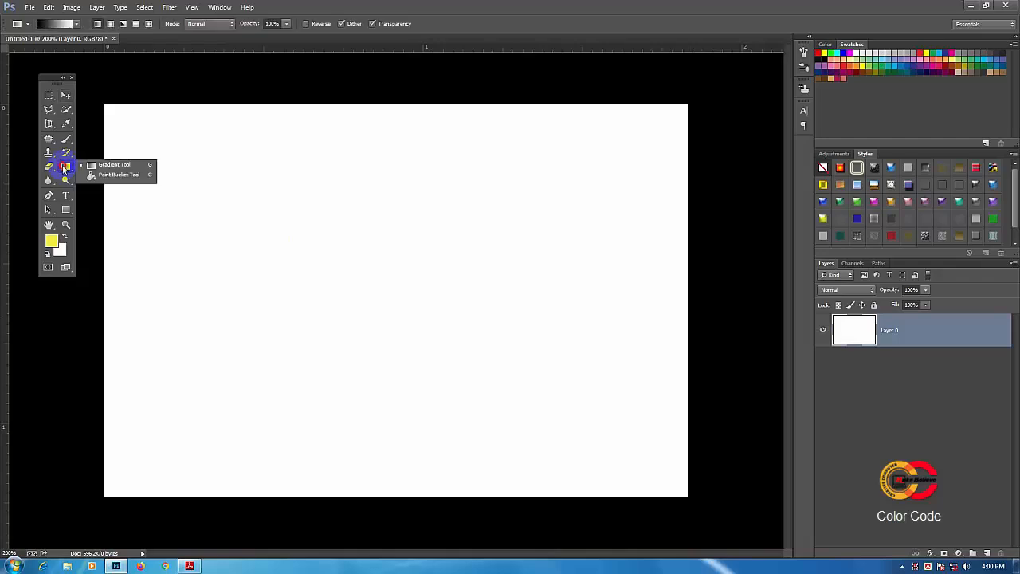
pyautogui.click(116, 176)
pyautogui.click(128, 176)
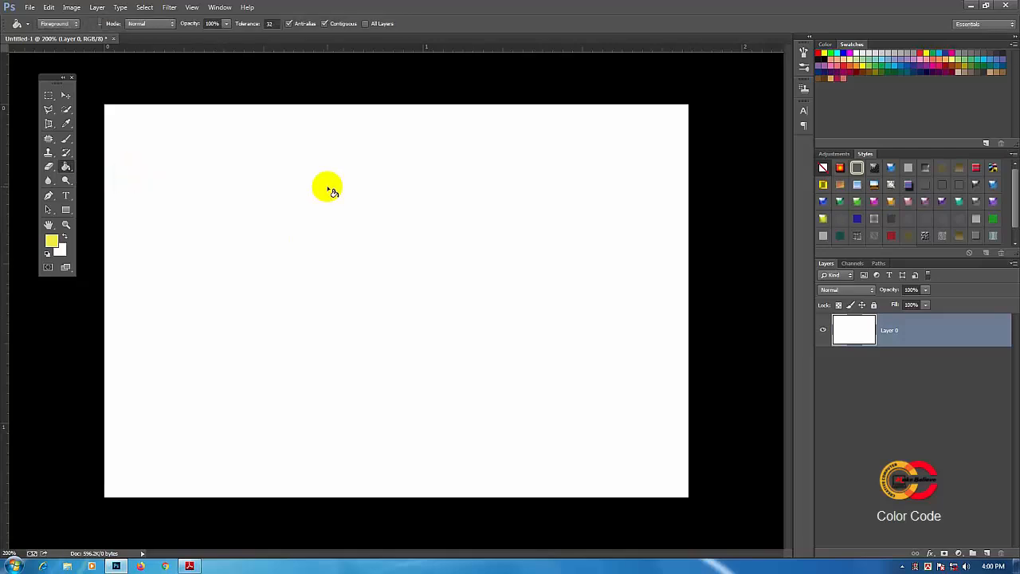
pyautogui.click(330, 190)
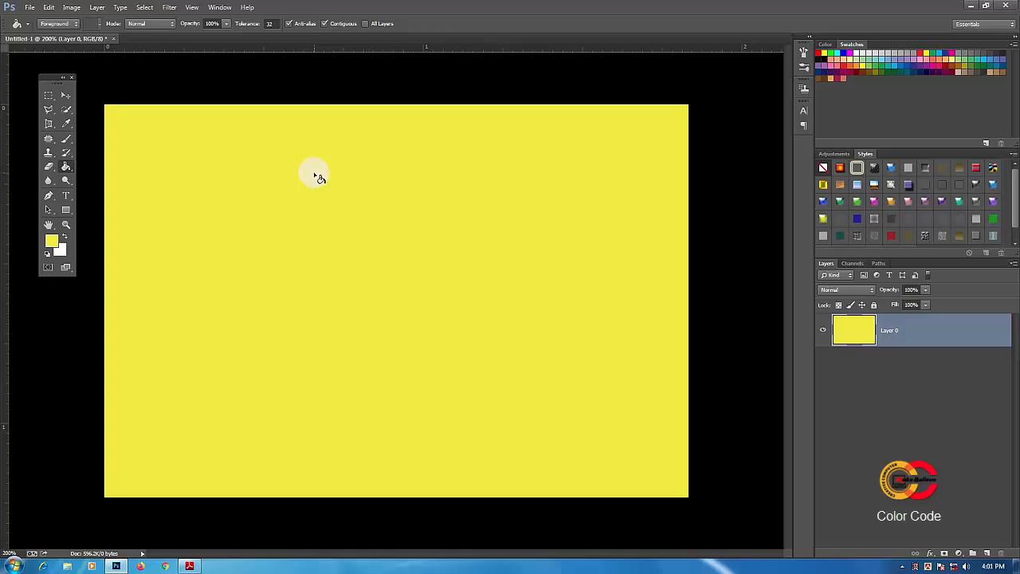
# Copy the yellow foreground colour's hex code from the colour picker, leaving the picker without changing the colour
pyautogui.click(52, 241)
pyautogui.click(53, 243)
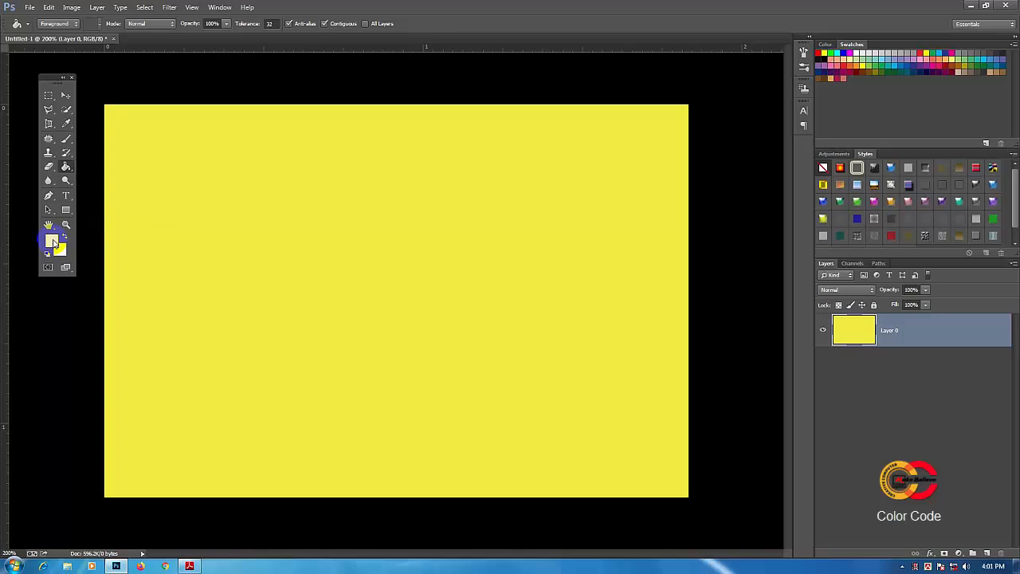
pyautogui.click(52, 239)
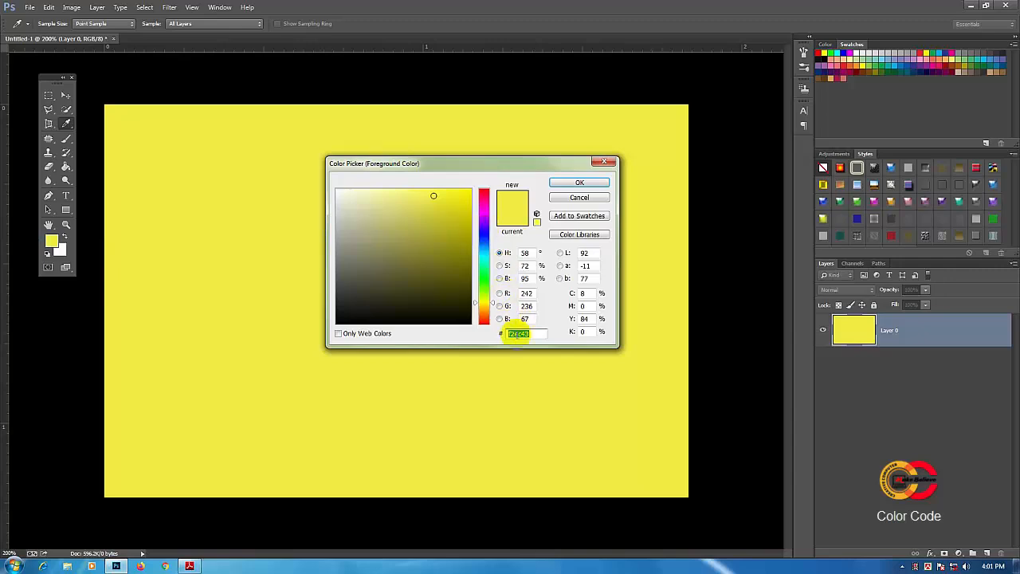
pyautogui.click(516, 333)
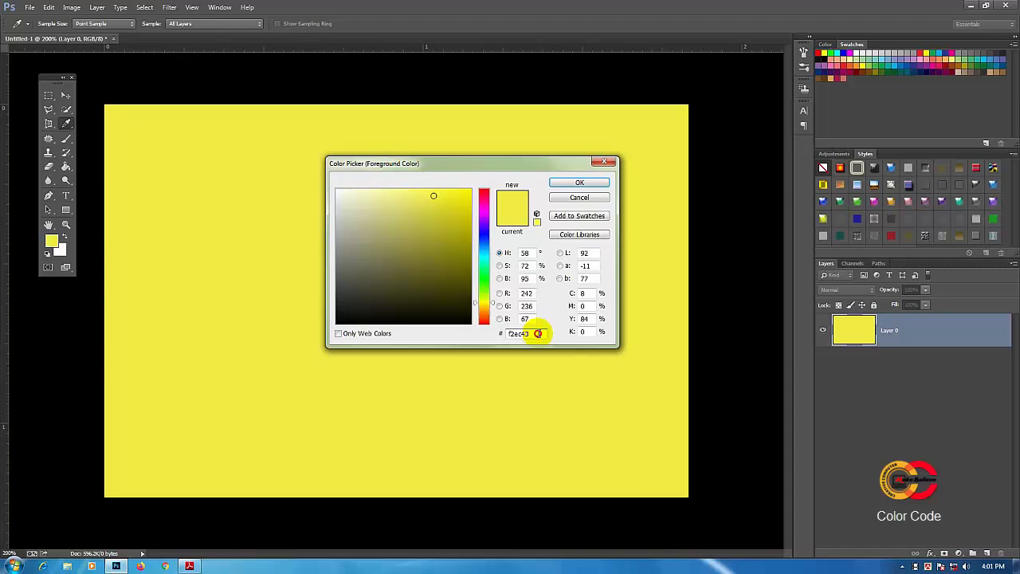
pyautogui.doubleClick(518, 333)
pyautogui.click(505, 334)
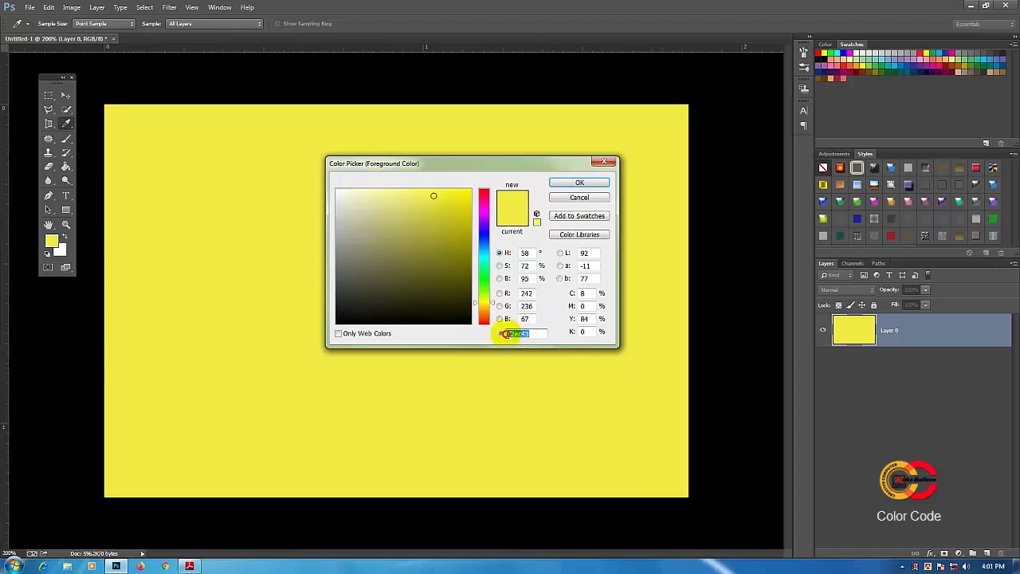
pyautogui.rightClick(504, 333)
pyautogui.click(533, 364)
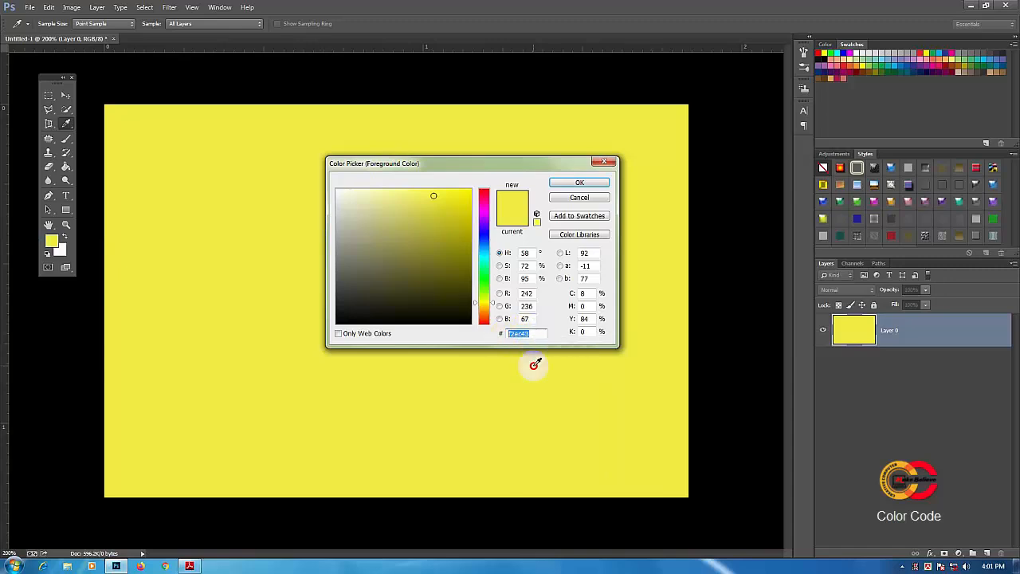
pyautogui.click(587, 196)
pyautogui.press('g')
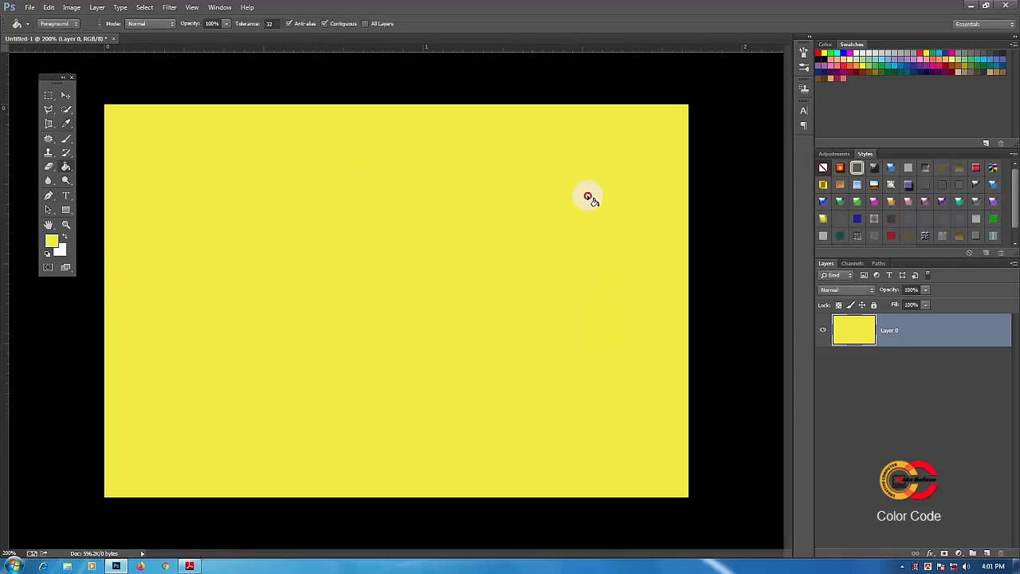
# Switch to the Windows desktop and create a new text document there
pyautogui.click(970, 7)
pyautogui.rightClick(629, 68)
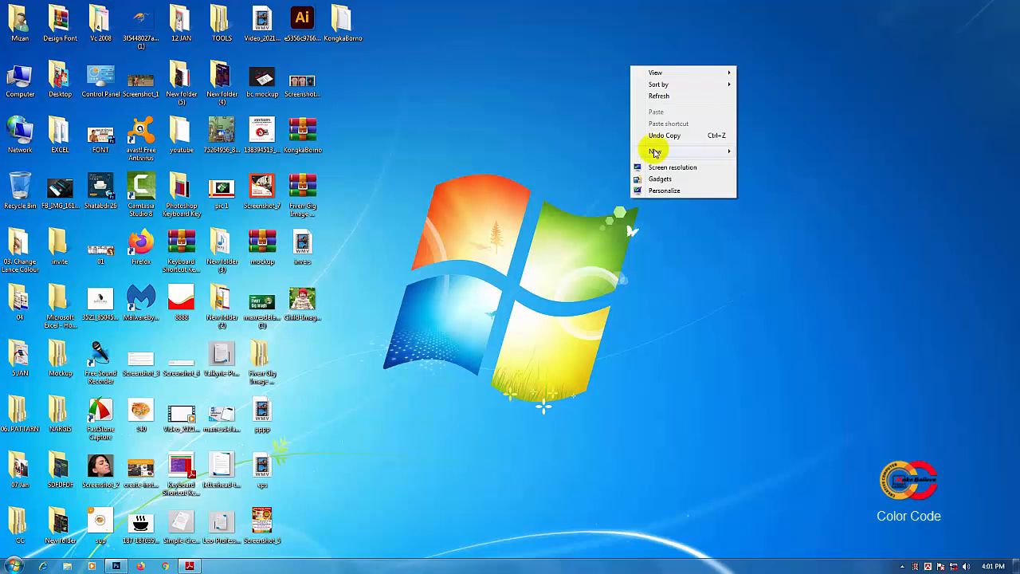
pyautogui.moveTo(654, 152)
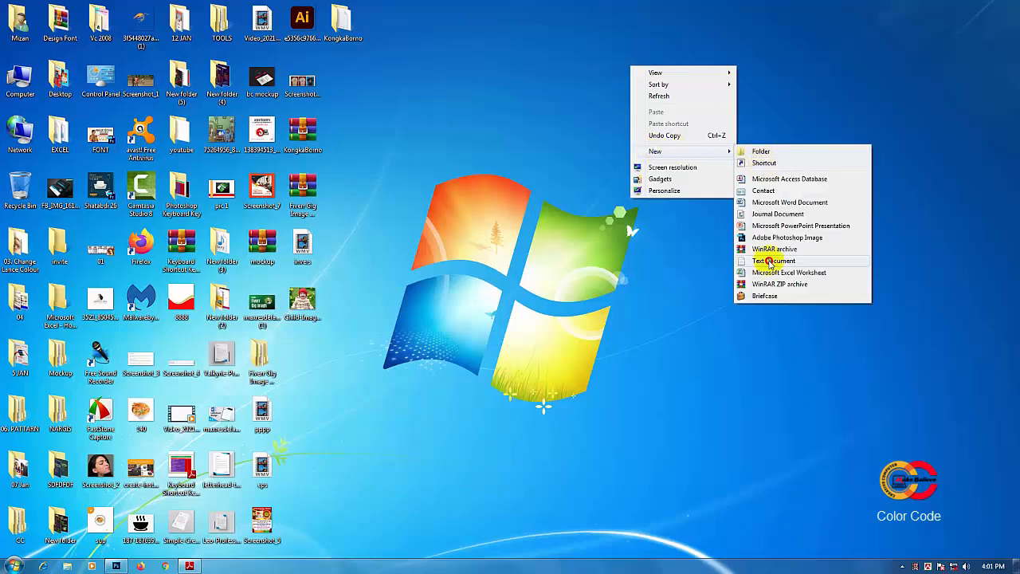
pyautogui.click(770, 261)
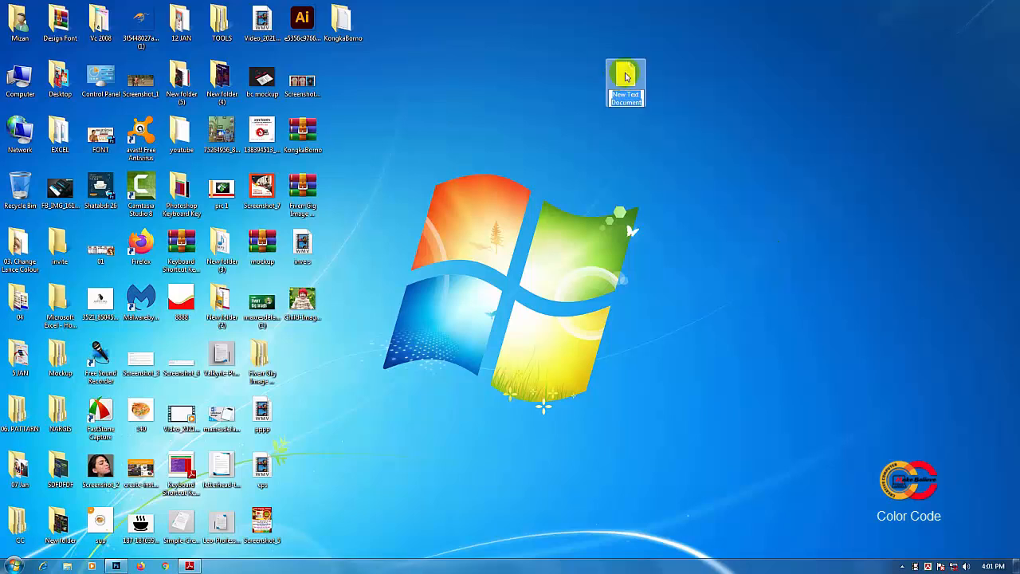
# Open the new text document, paste the copied colour code f2ec43 into it, save it and minimise the document
pyautogui.click(629, 76)
pyautogui.doubleClick(629, 76)
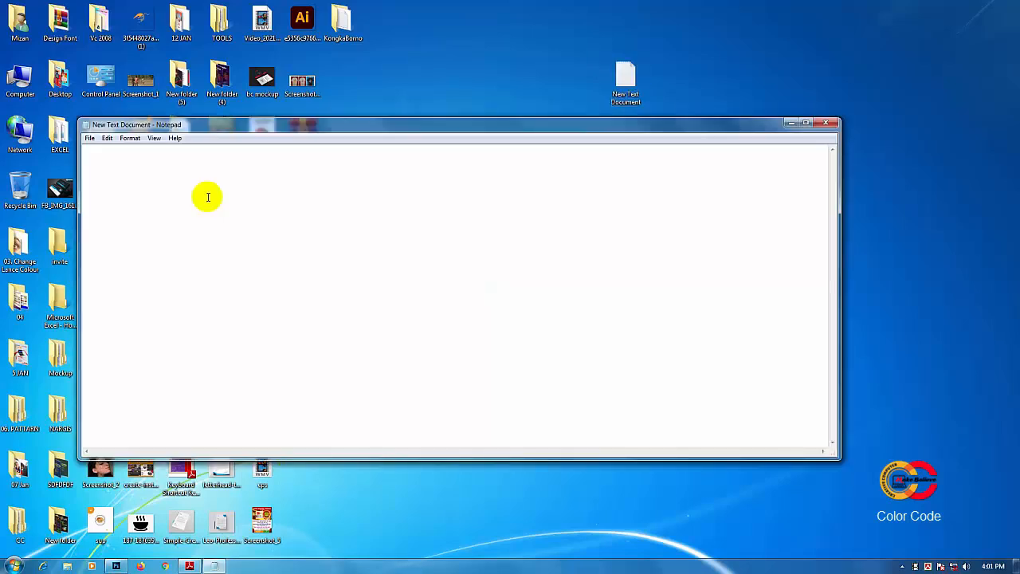
pyautogui.rightClick(207, 197)
pyautogui.click(228, 234)
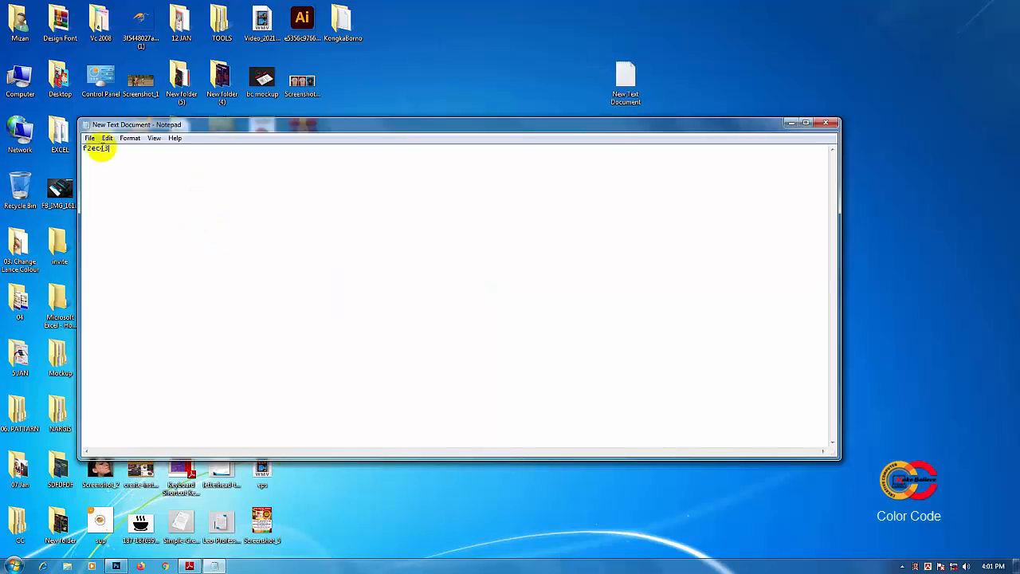
pyautogui.click(90, 138)
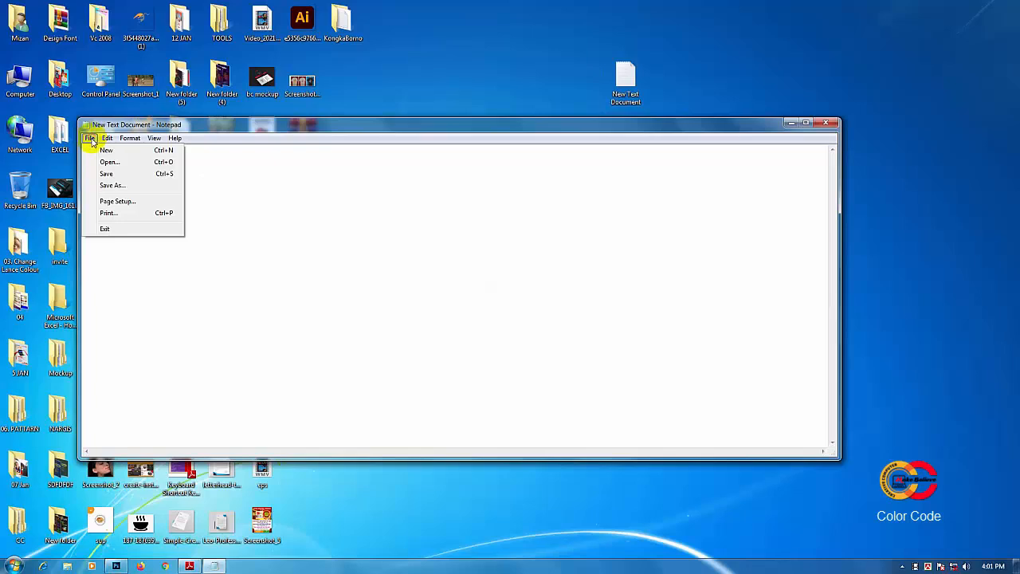
pyautogui.click(100, 175)
pyautogui.moveTo(215, 129); pyautogui.dragTo(223, 123)
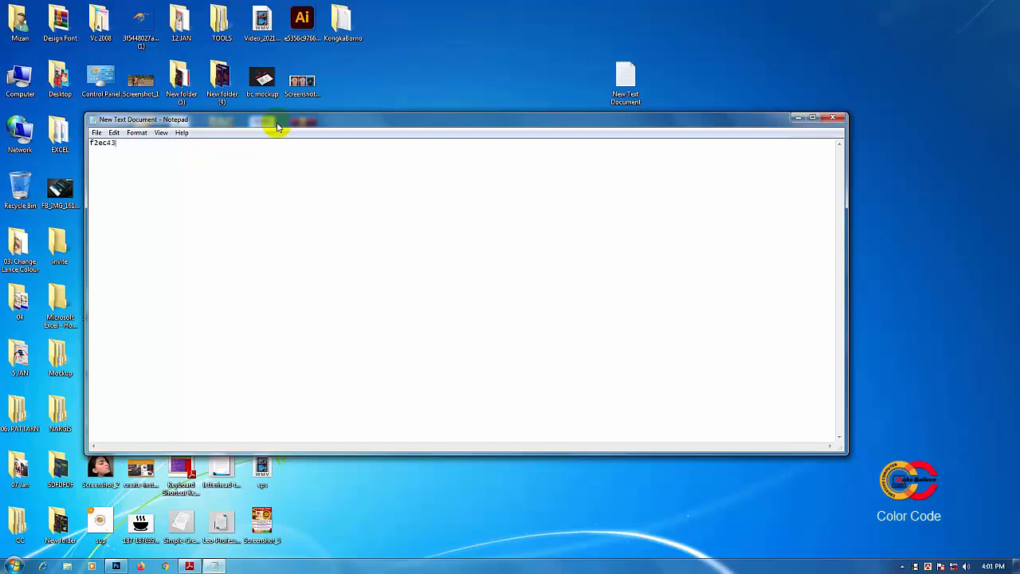
pyautogui.click(797, 117)
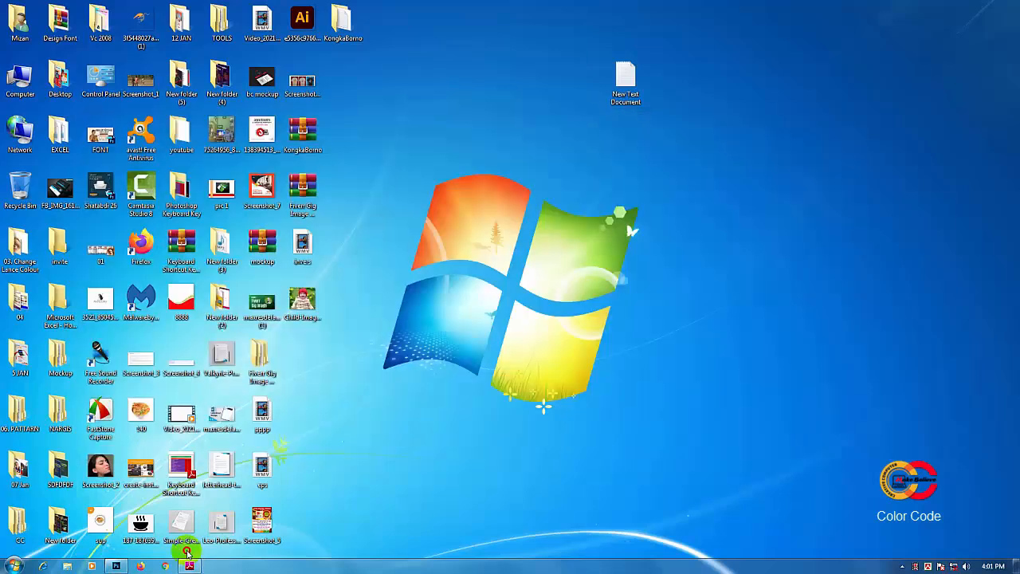
# Switch to Photoshop and copy the hex code of the violet-blue 6b46f7 from the foreground colour picker, leaving the picker without applying it
pyautogui.click(116, 565)
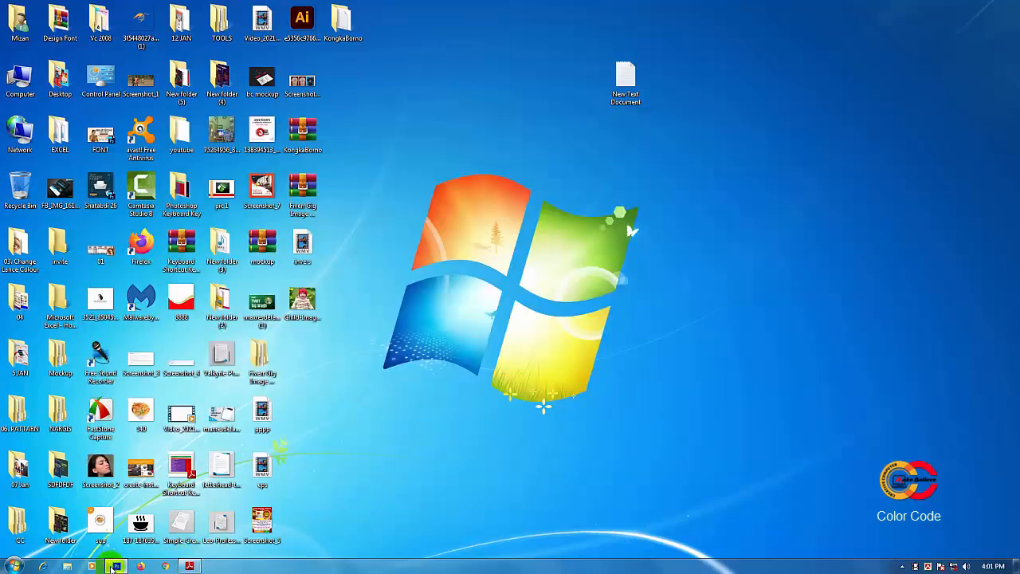
pyautogui.press('x')
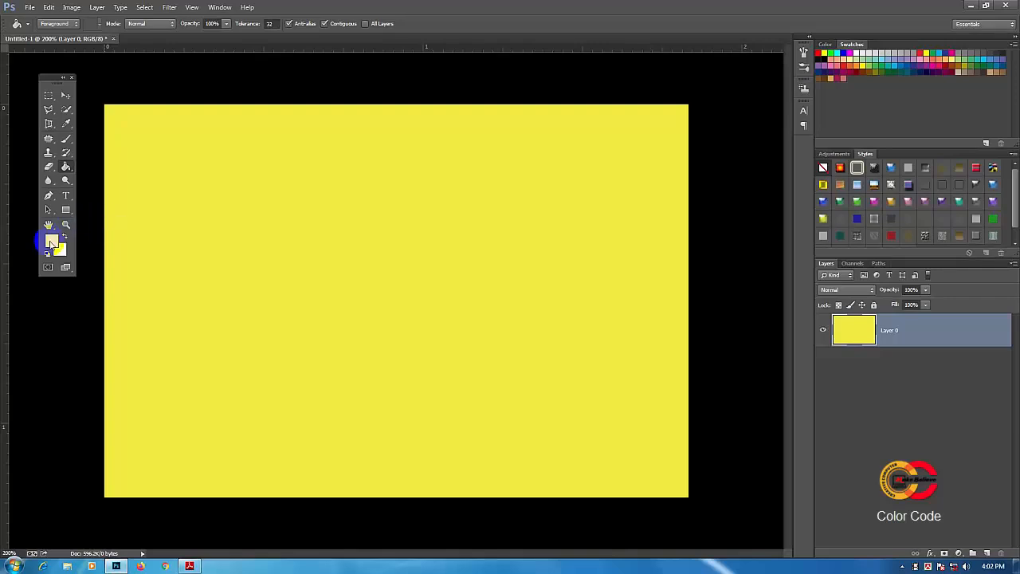
pyautogui.click(51, 242)
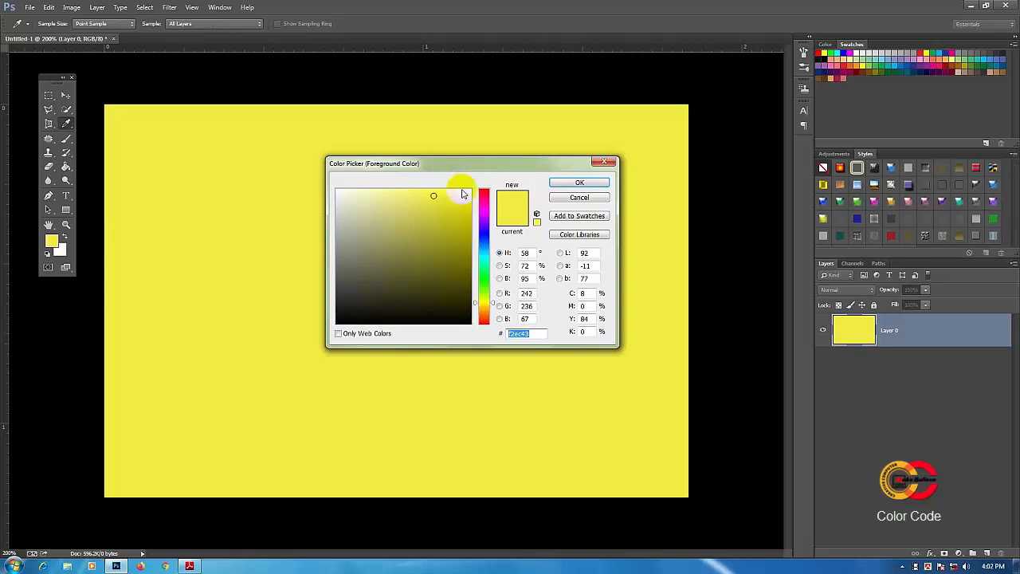
pyautogui.click(485, 230)
pyautogui.click(463, 198)
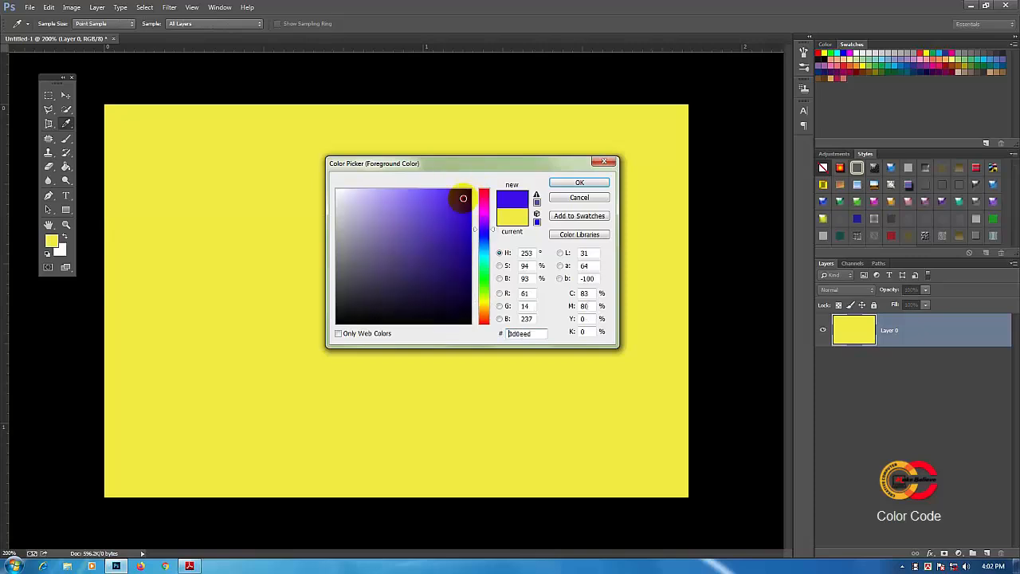
pyautogui.moveTo(463, 197); pyautogui.dragTo(433, 193)
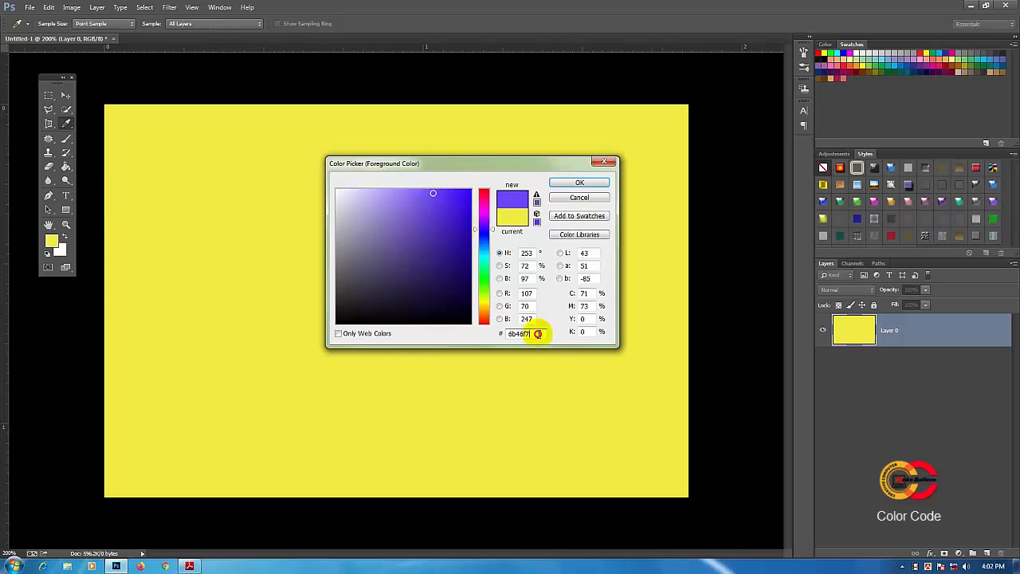
pyautogui.doubleClick(522, 333)
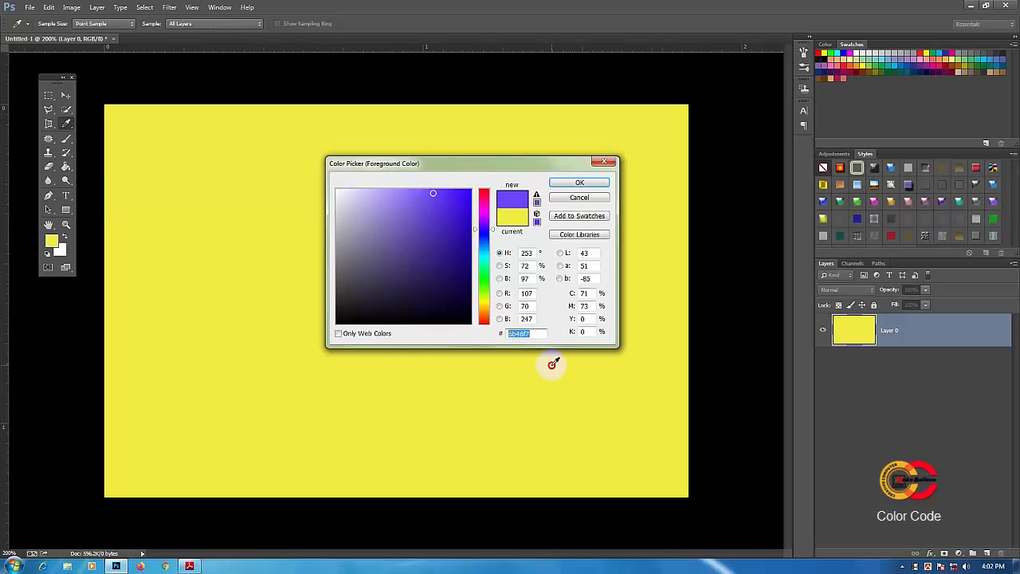
pyautogui.click(579, 199)
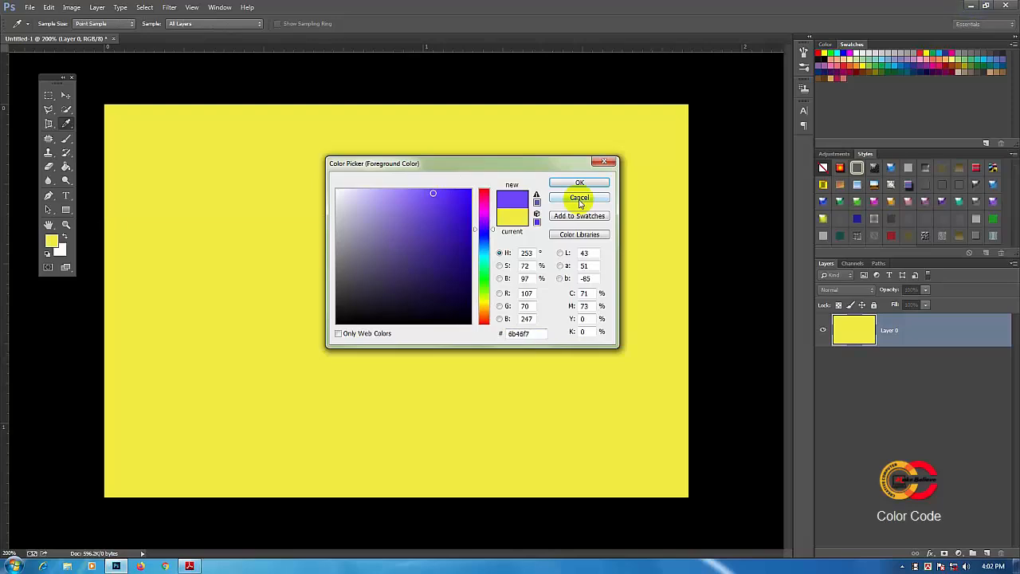
# Return to the desktop text document, paste the code 6b46f7 on a second line, save the file and put it away
pyautogui.click(986, 6)
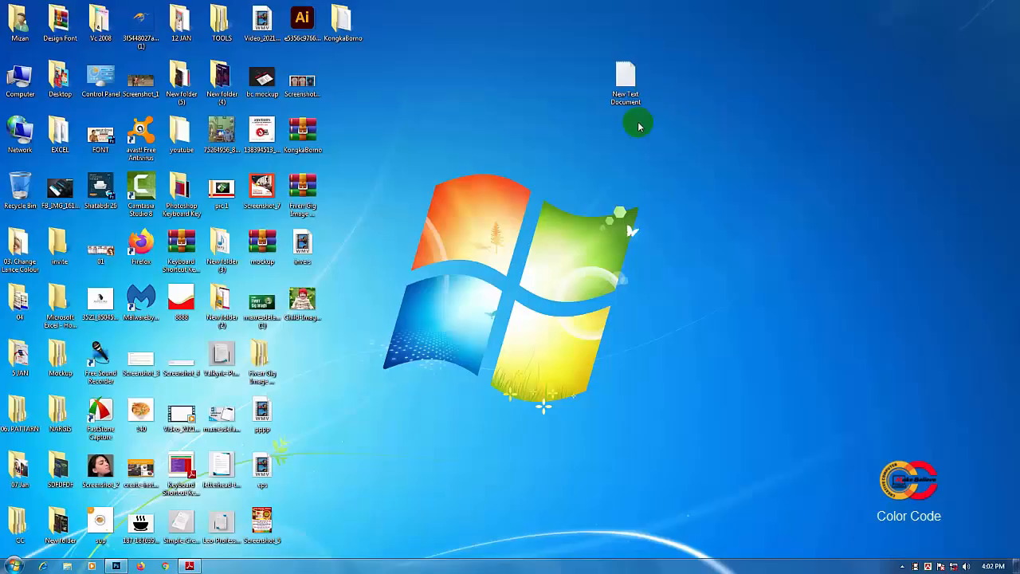
pyautogui.doubleClick(625, 78)
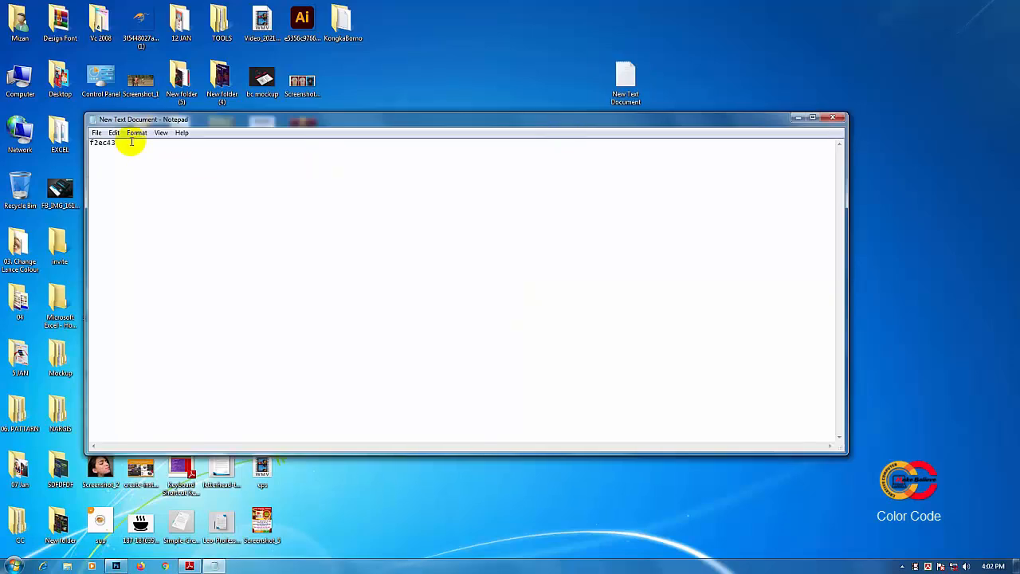
pyautogui.rightClick(128, 178)
pyautogui.click(153, 223)
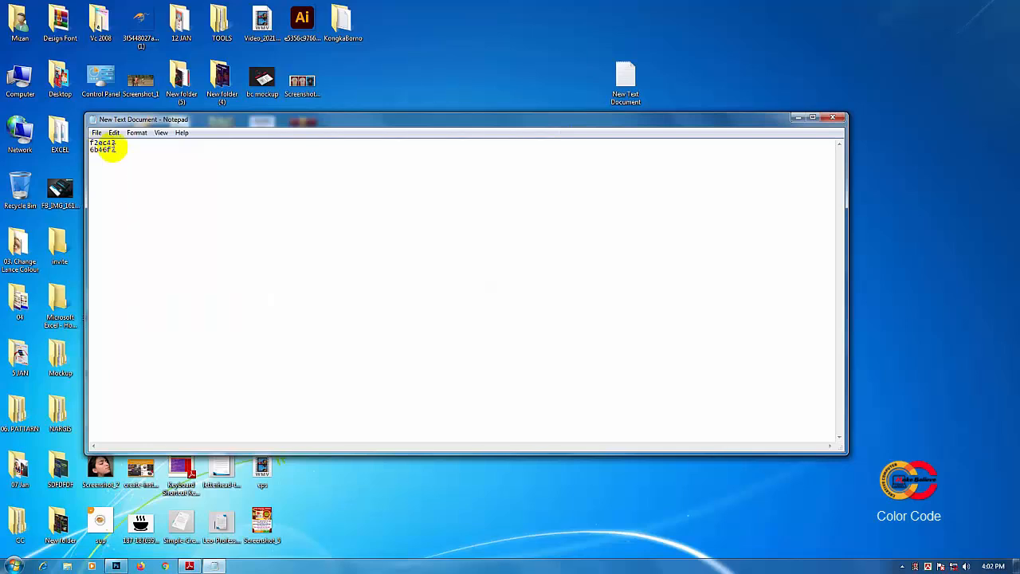
pyautogui.click(97, 133)
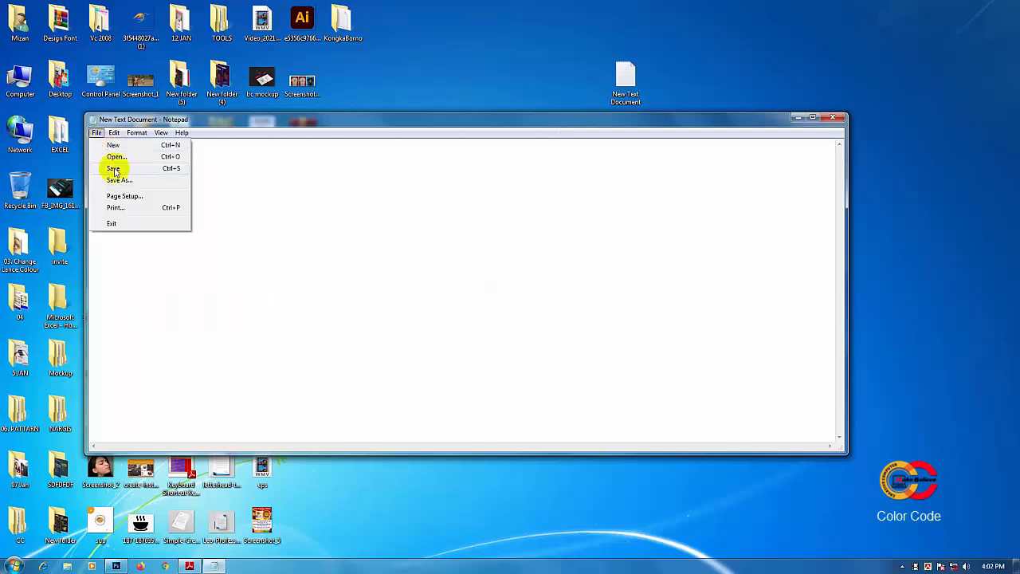
pyautogui.click(113, 168)
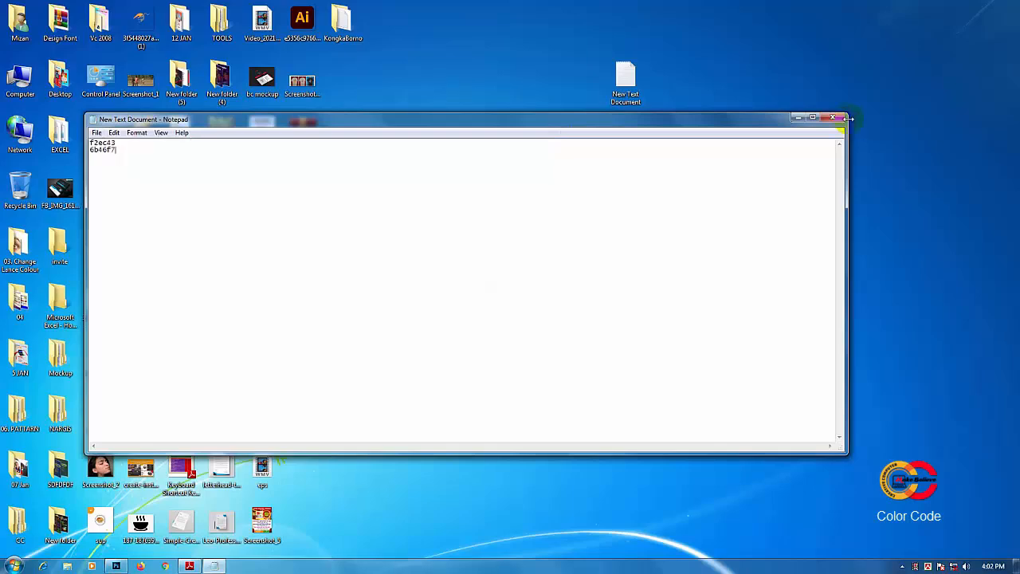
pyautogui.click(833, 118)
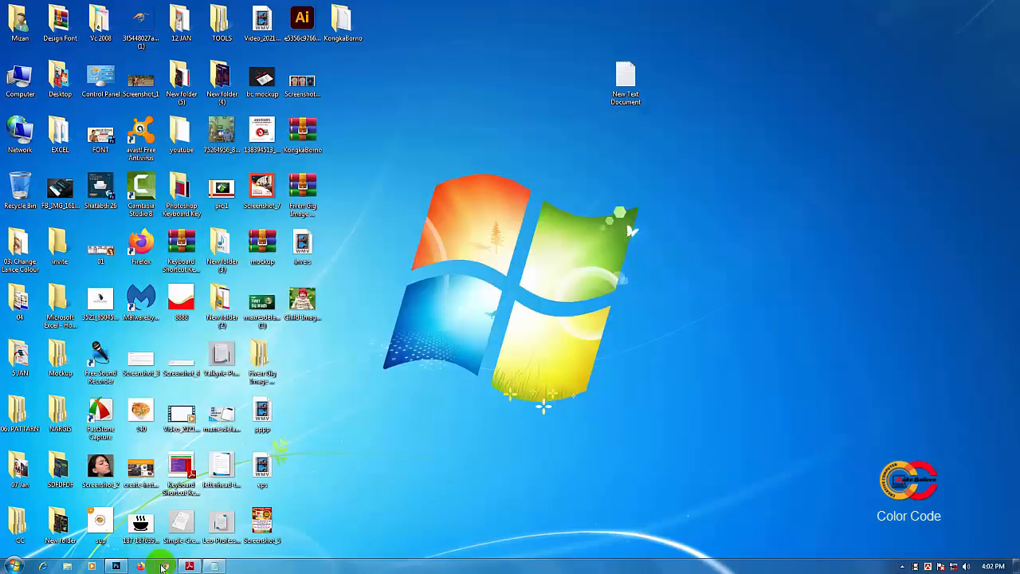
# Switch to Photoshop and create a new white RGB document of 550 × 370 pixels at 300 pixels/inch
pyautogui.click(159, 564)
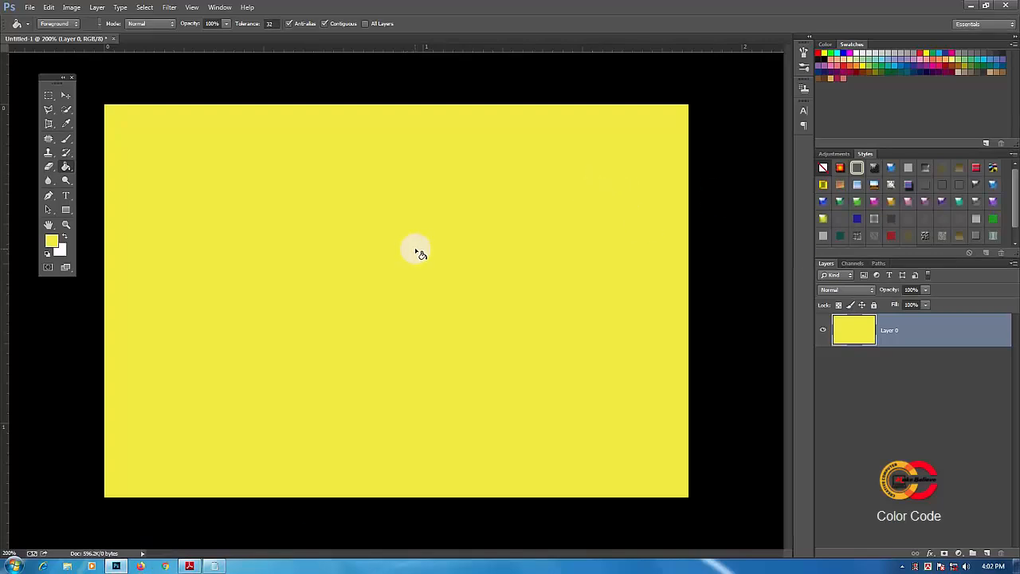
pyautogui.click(32, 8)
pyautogui.click(36, 19)
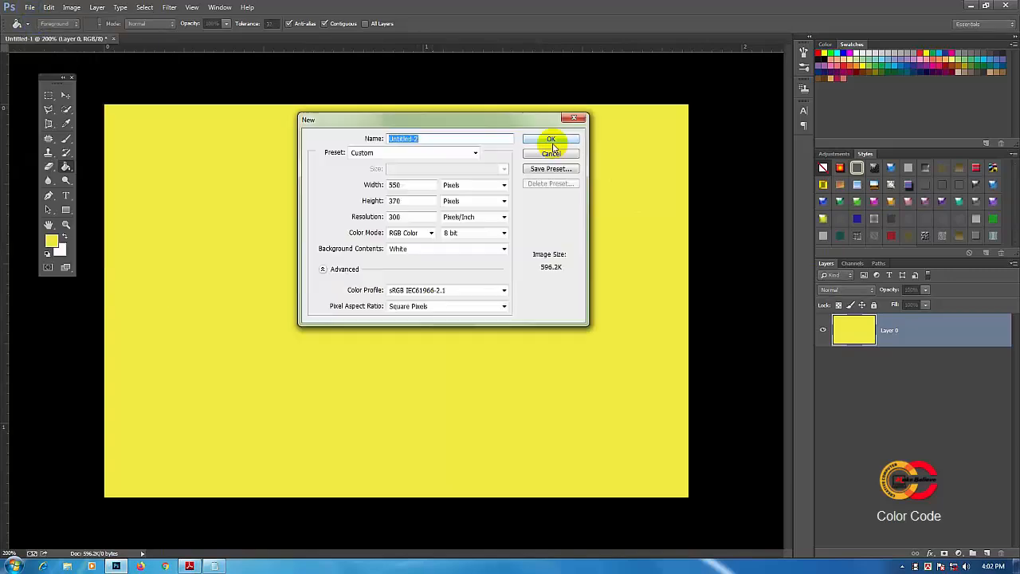
pyautogui.click(551, 141)
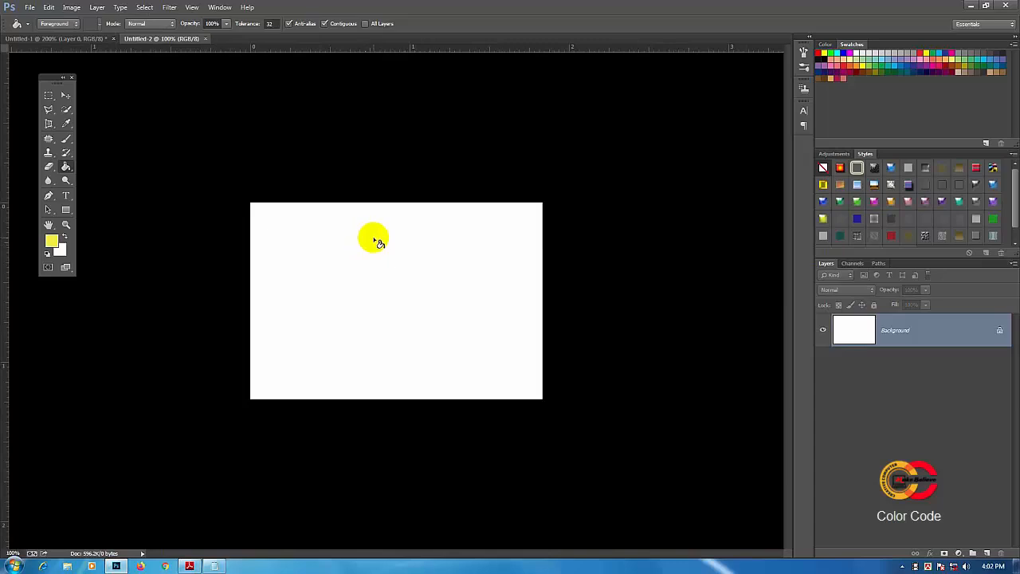
# Copy the yellow colour code f2ec43 from the text document in Notepad and return to the new Photoshop document
pyautogui.click(217, 565)
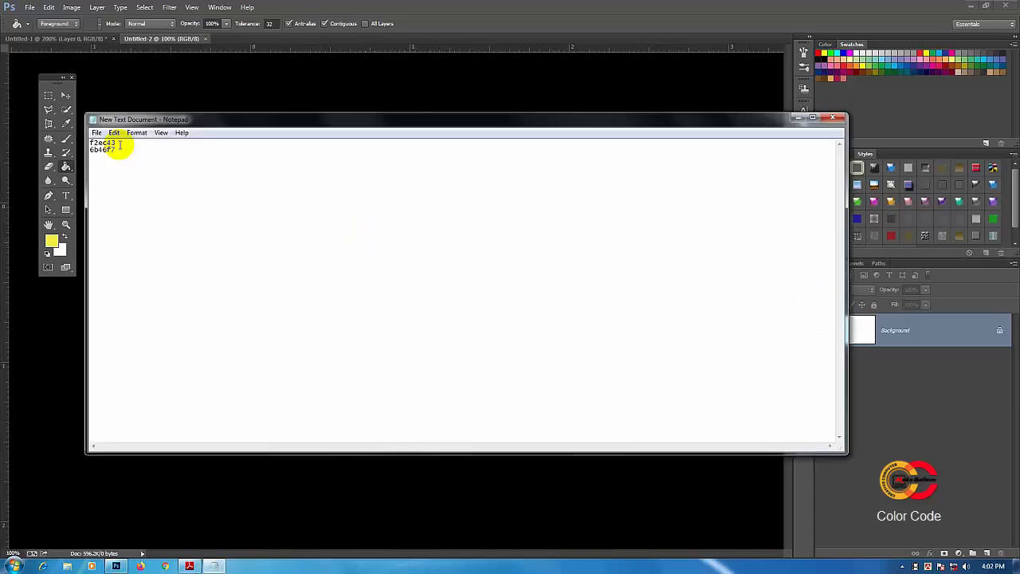
pyautogui.doubleClick(94, 151)
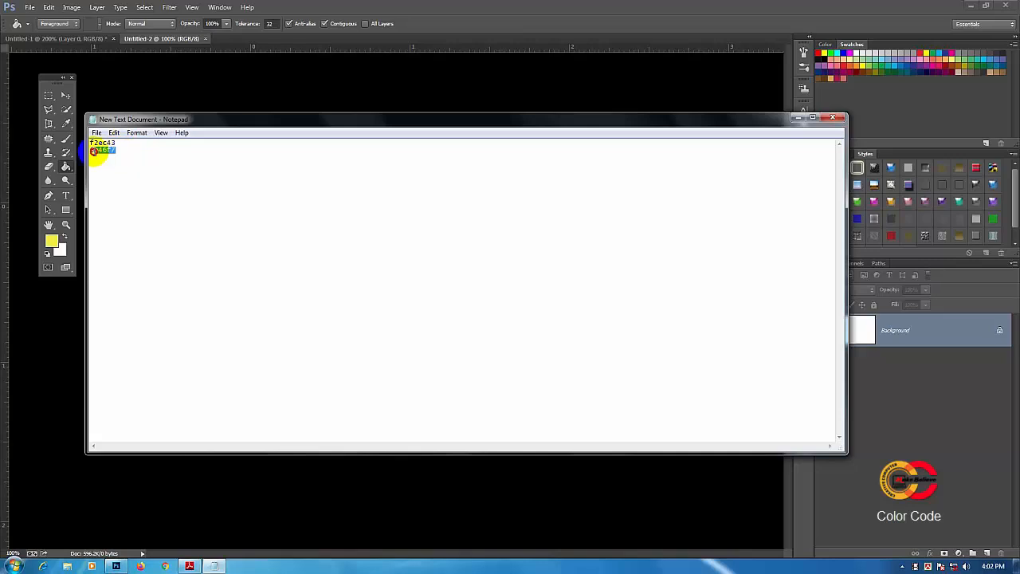
pyautogui.click(118, 152)
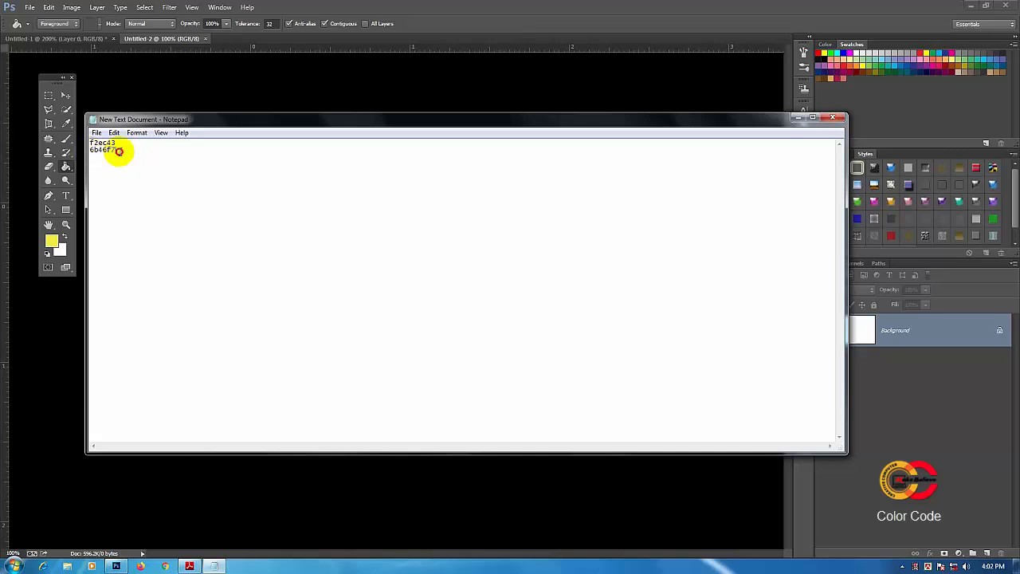
pyautogui.moveTo(119, 151); pyautogui.dragTo(95, 149)
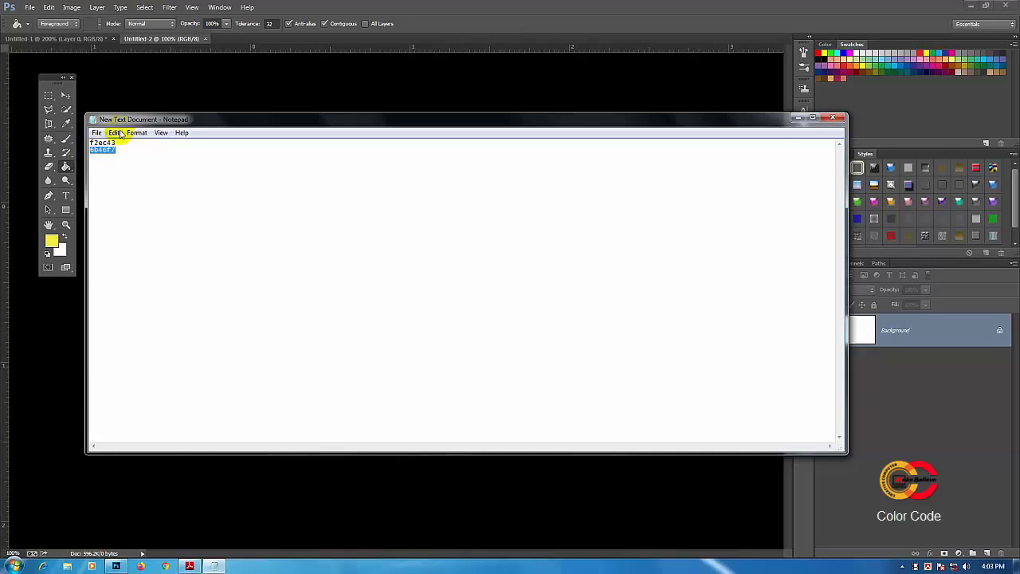
pyautogui.moveTo(223, 124); pyautogui.dragTo(229, 163)
pyautogui.click(129, 219)
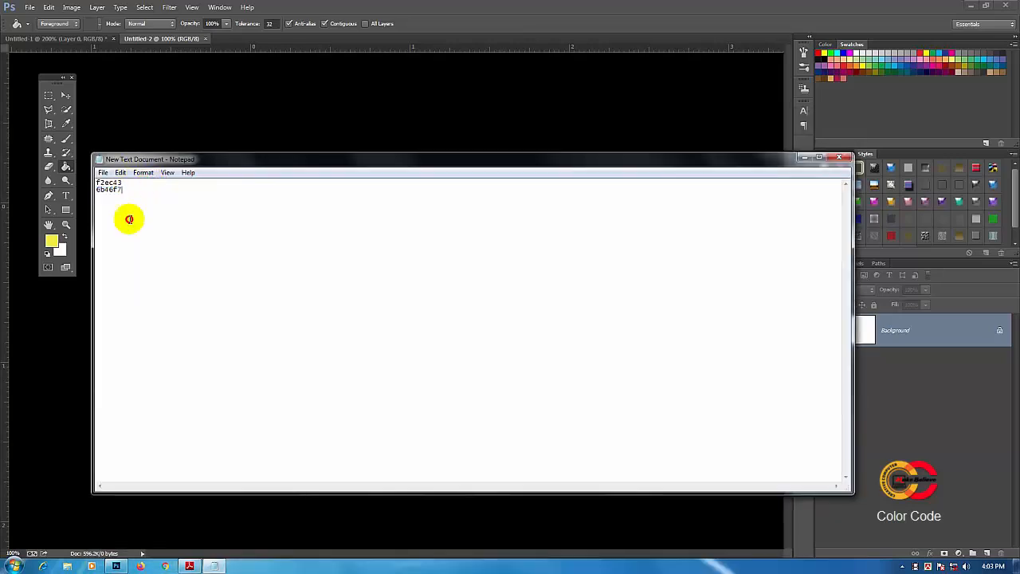
pyautogui.doubleClick(106, 182)
pyautogui.hotkey('ctrl', 'c')
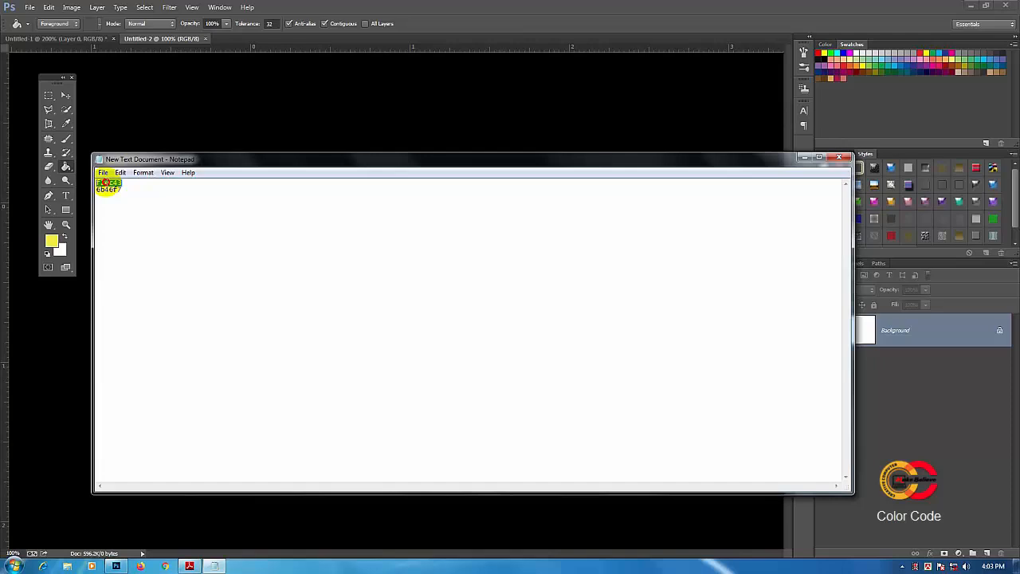
pyautogui.click(802, 159)
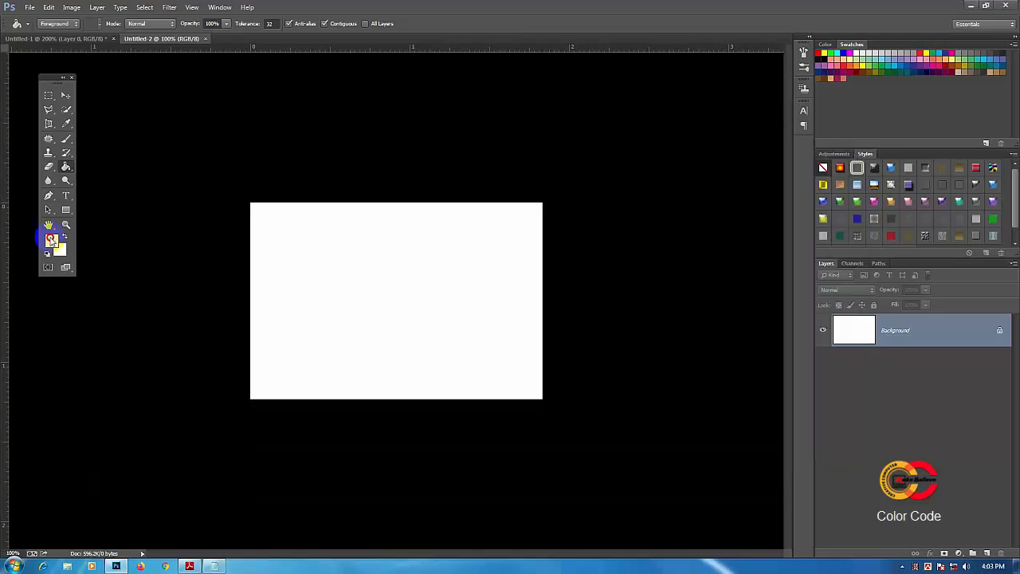
# Paste the copied code f2ec43 as the foreground colour's hex value, then leave the colour picker without applying it
pyautogui.click(50, 239)
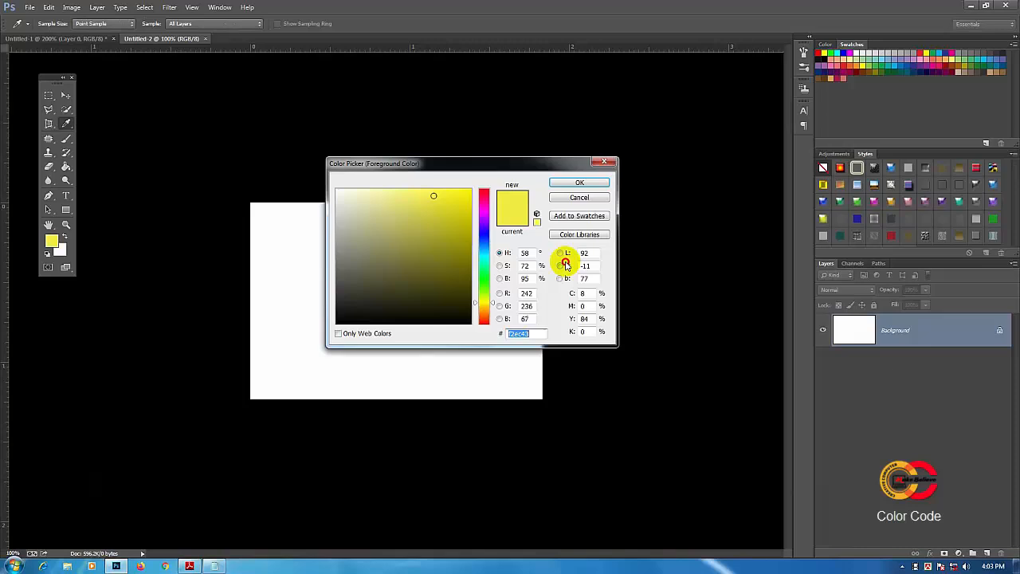
pyautogui.rightClick(511, 333)
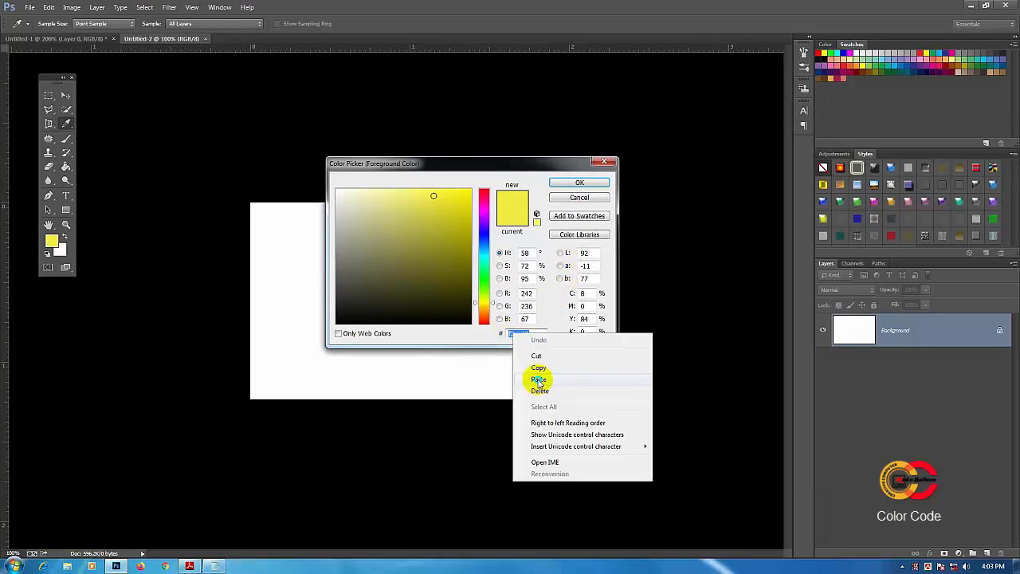
pyautogui.click(539, 379)
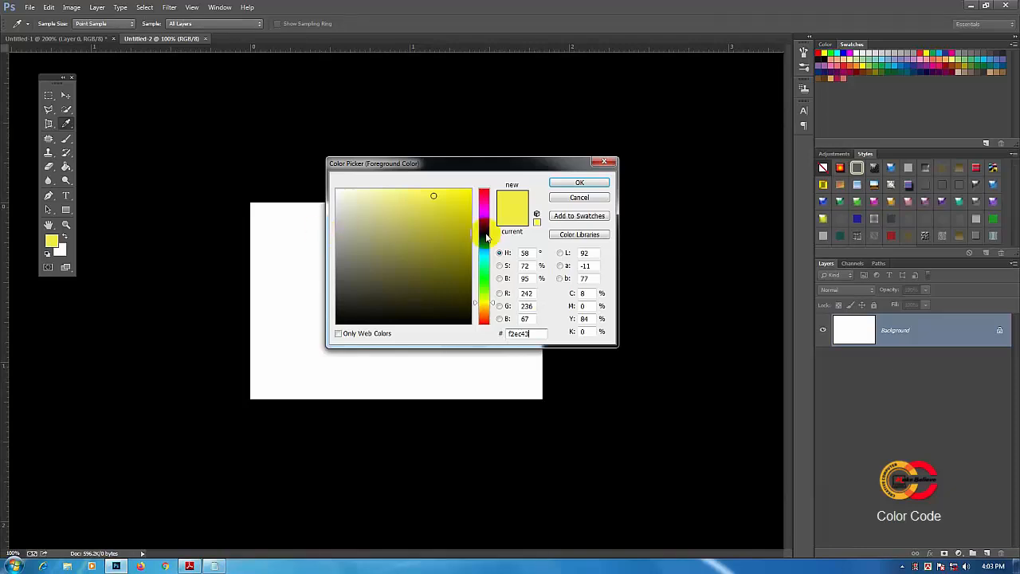
pyautogui.click(28, 222)
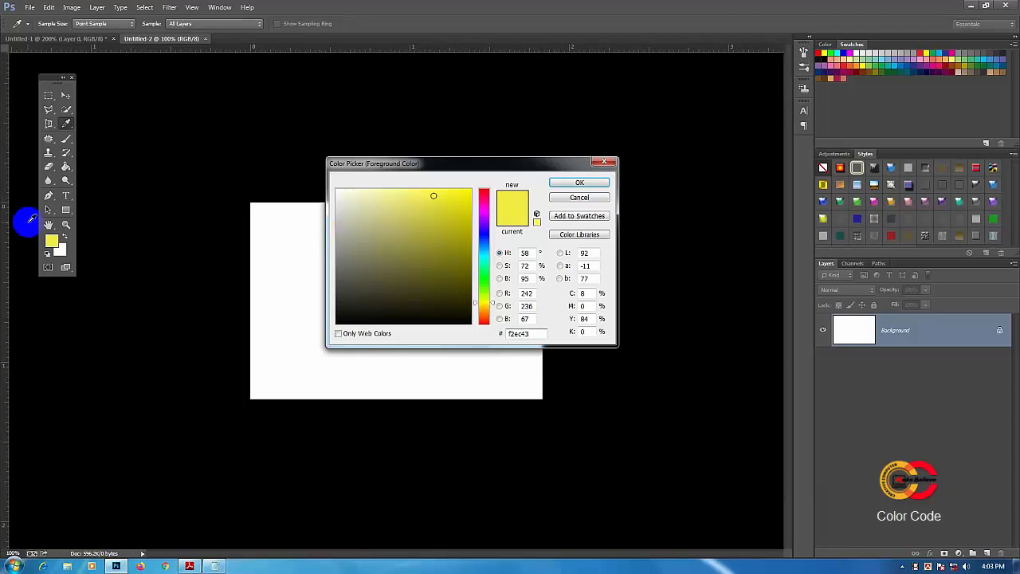
pyautogui.click(570, 198)
# Fill the white canvas with the yellow foreground colour using the Paint Bucket tool
pyautogui.press('g')
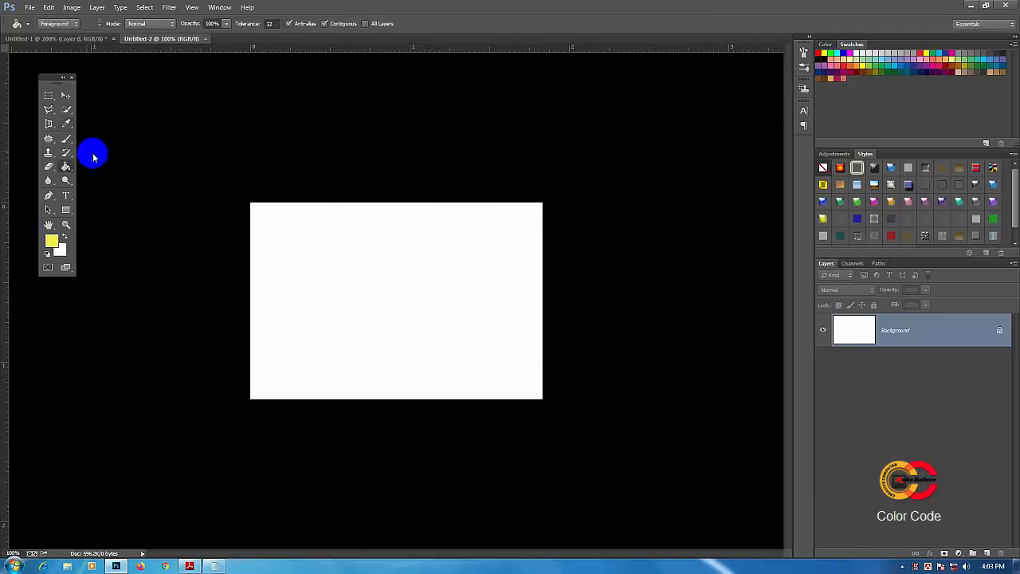
pyautogui.rightClick(67, 166)
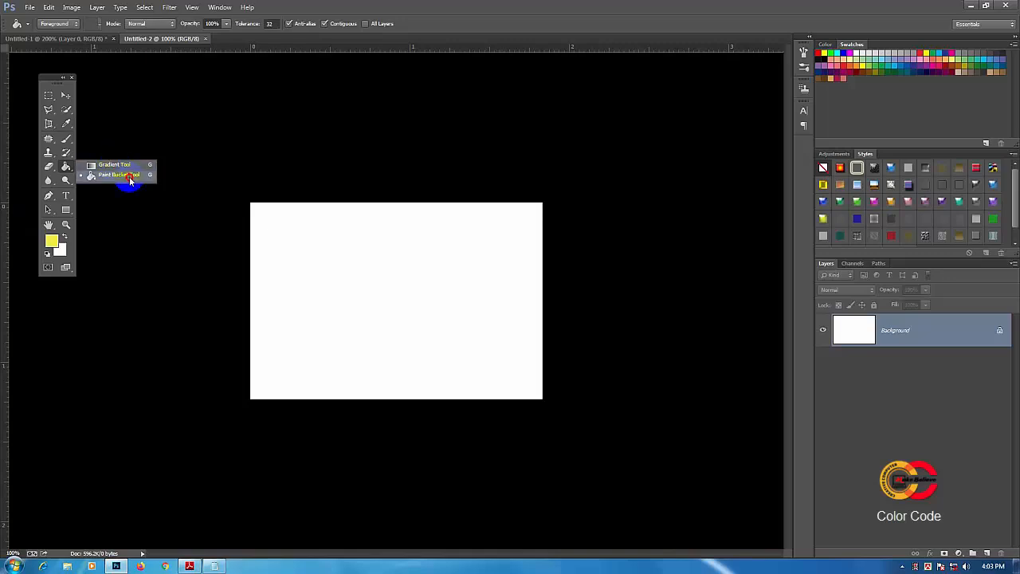
pyautogui.click(129, 178)
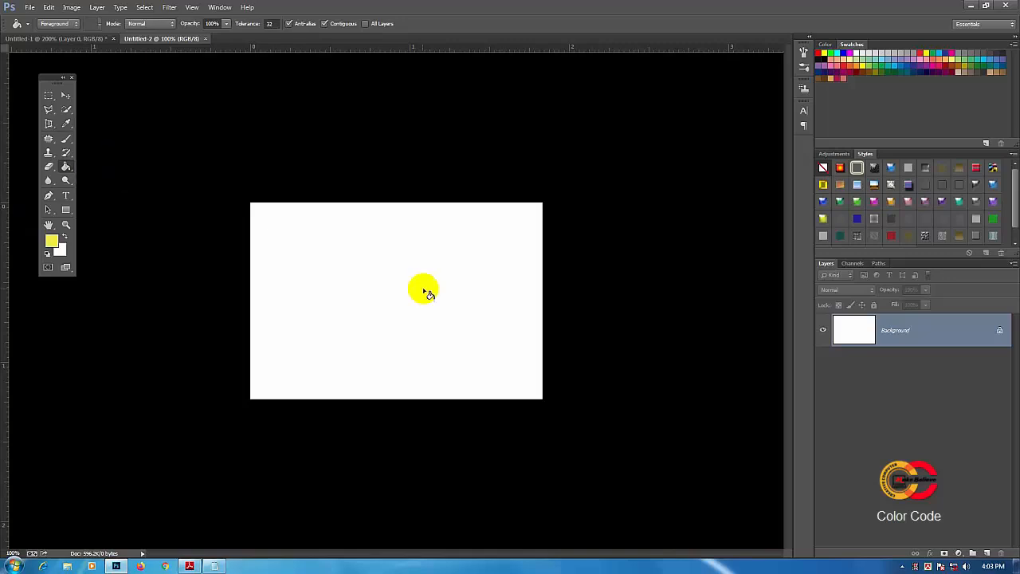
pyautogui.click(396, 272)
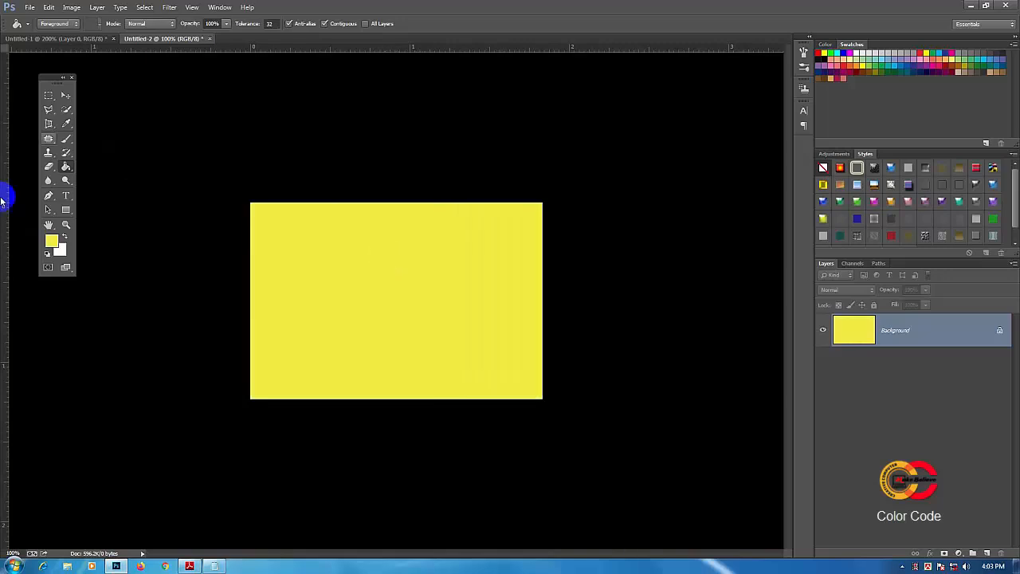
pyautogui.press('x')
pyautogui.press('x')
# Copy the second colour code, 6b46f7, from the text document in Notepad and return to Photoshop
pyautogui.click(219, 566)
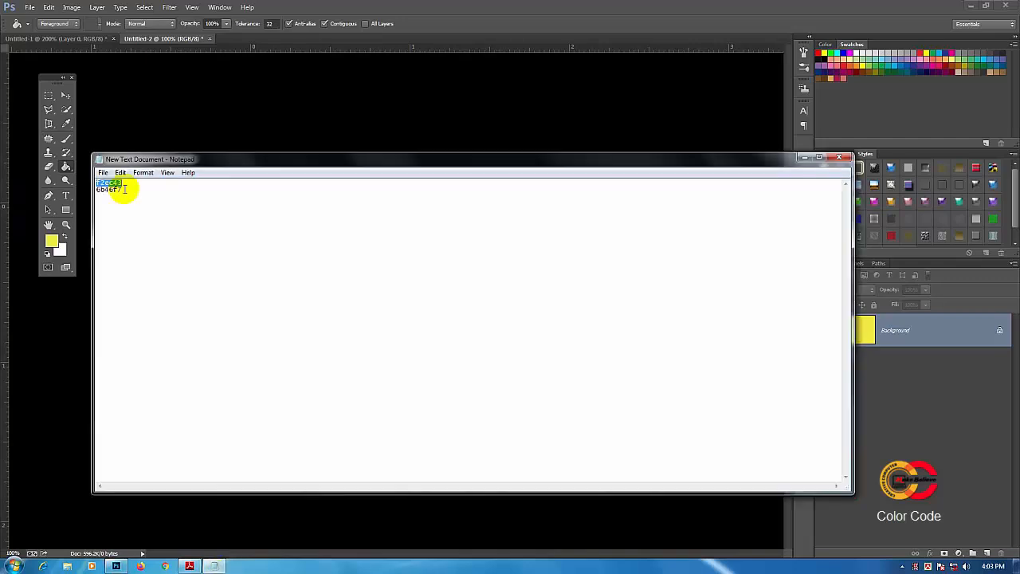
pyautogui.moveTo(125, 189); pyautogui.dragTo(96, 189)
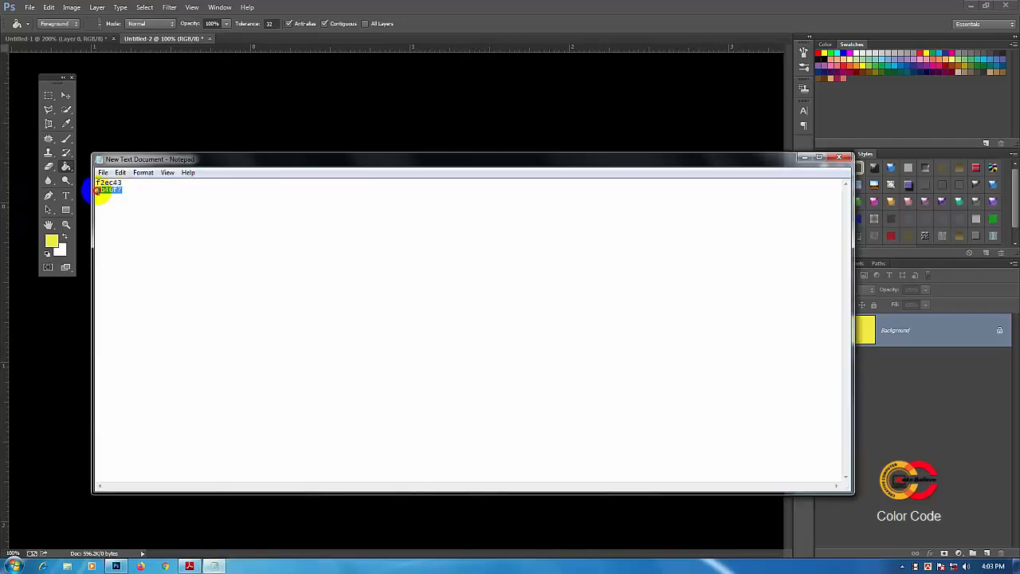
pyautogui.rightClick(97, 189)
pyautogui.click(123, 227)
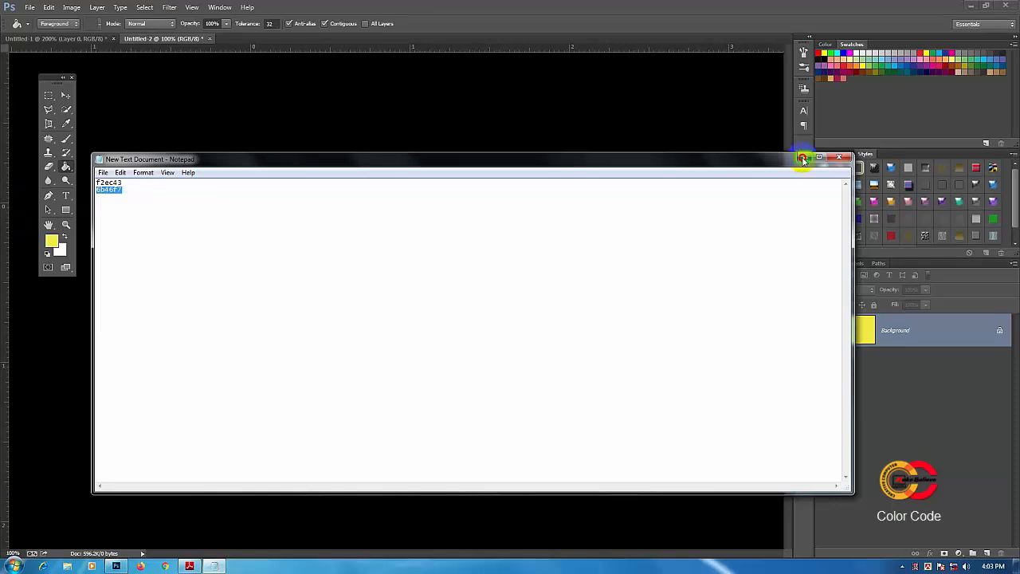
pyautogui.click(803, 157)
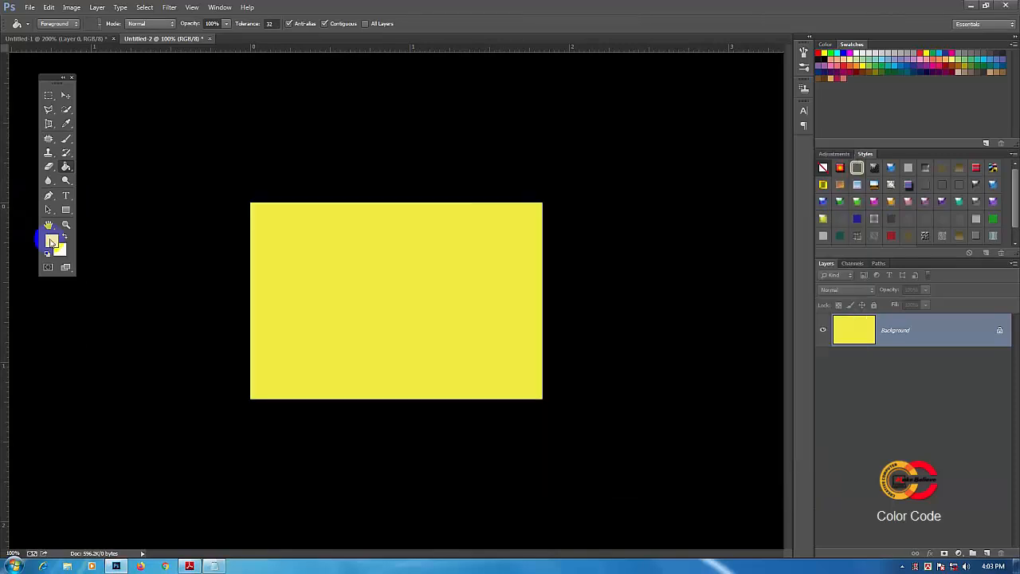
# Paste the copied code 6b46f7 as the foreground colour's hex value and apply it
pyautogui.click(51, 241)
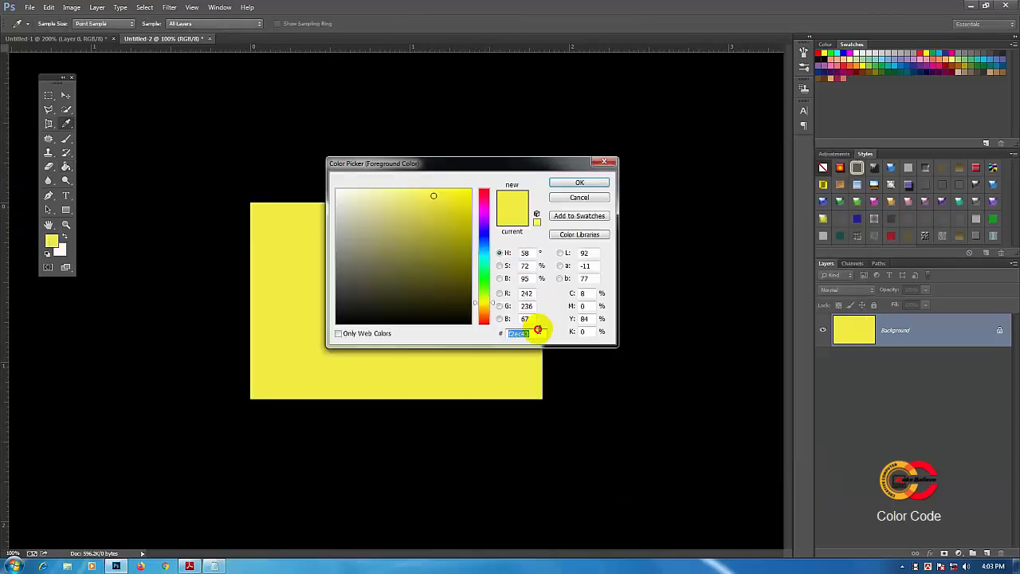
pyautogui.rightClick(527, 334)
pyautogui.click(546, 376)
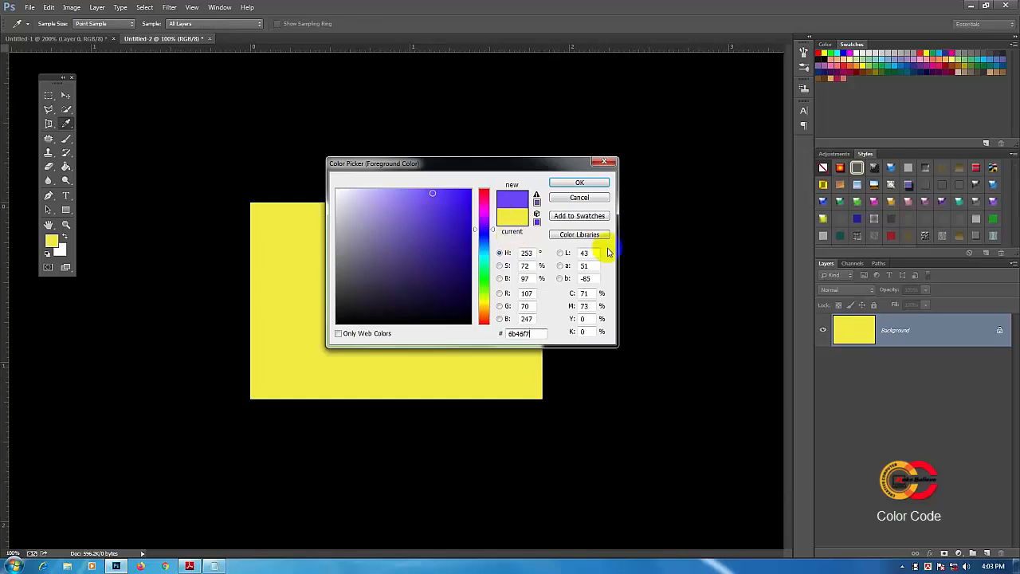
pyautogui.click(579, 184)
# Fill the yellow canvas with the purple foreground colour using the Paint Bucket tool
pyautogui.click(66, 168)
pyautogui.moveTo(66, 167); pyautogui.dragTo(97, 177)
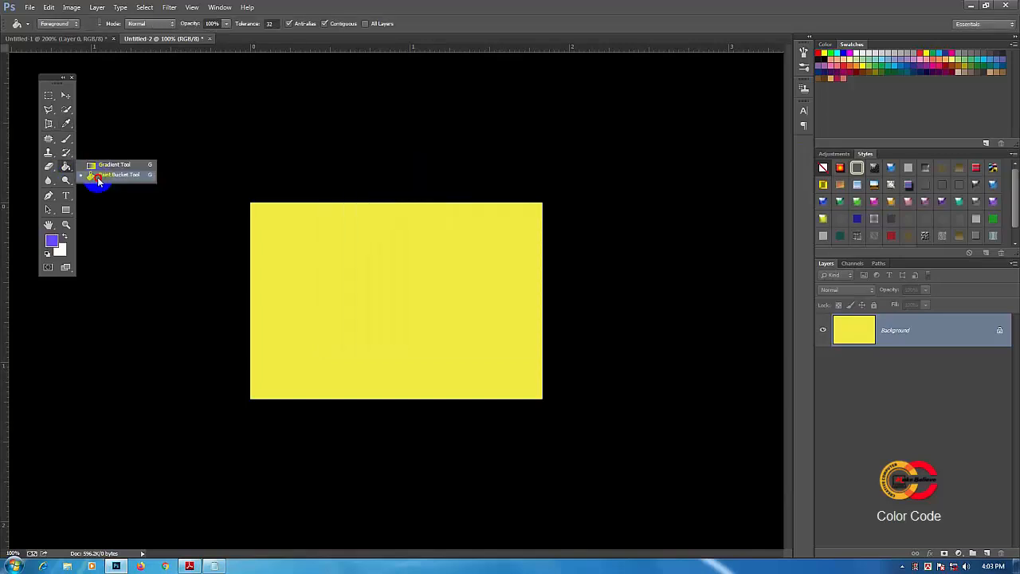
pyautogui.click(408, 270)
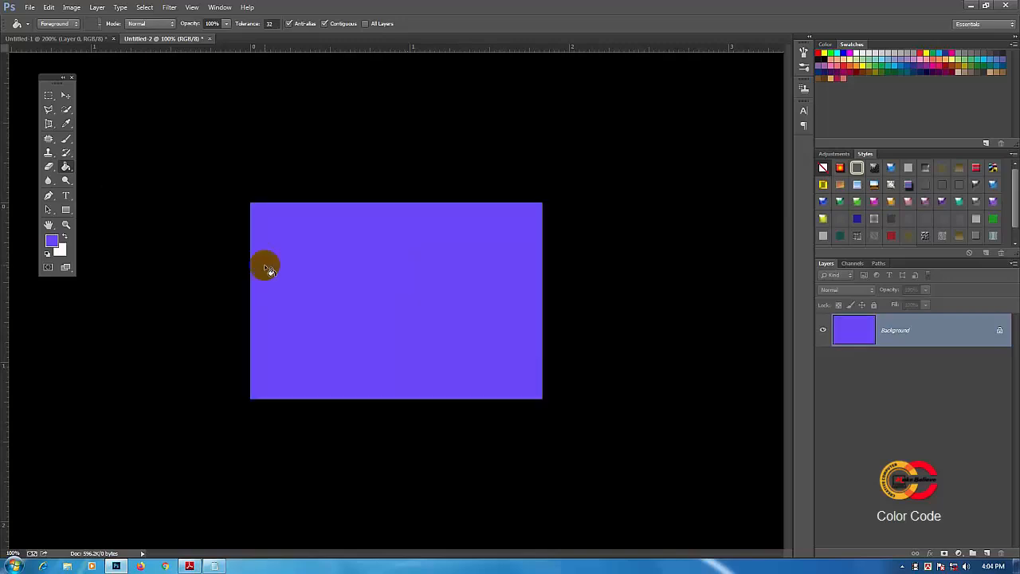
pyautogui.click(221, 228)
# Switch to Adobe Reader, examine the colour names and hex codes in the Colour Code PDF, and return to Photoshop
pyautogui.hotkey('alt', 'Tab')
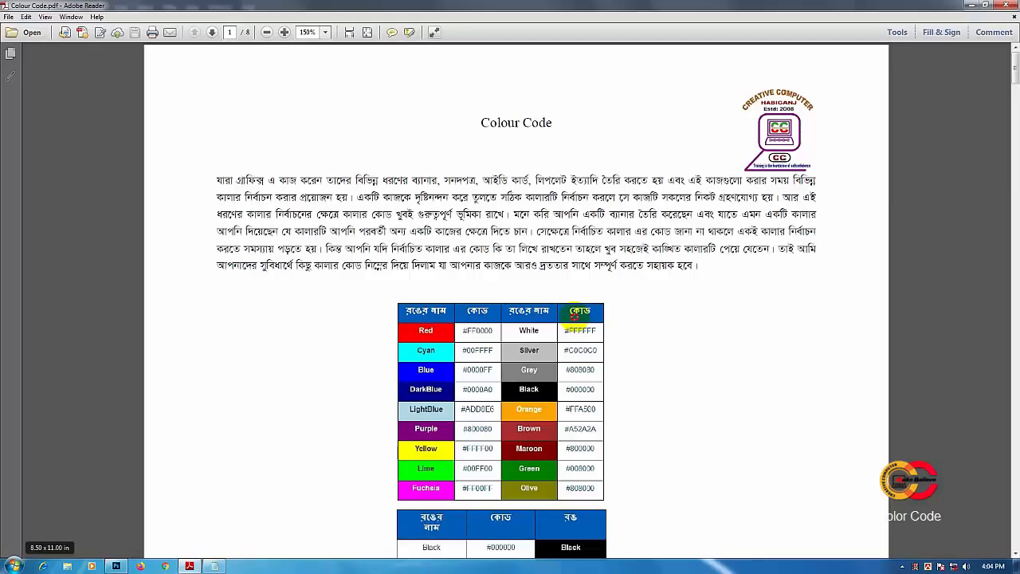
pyautogui.scroll(-3, 430, 201)
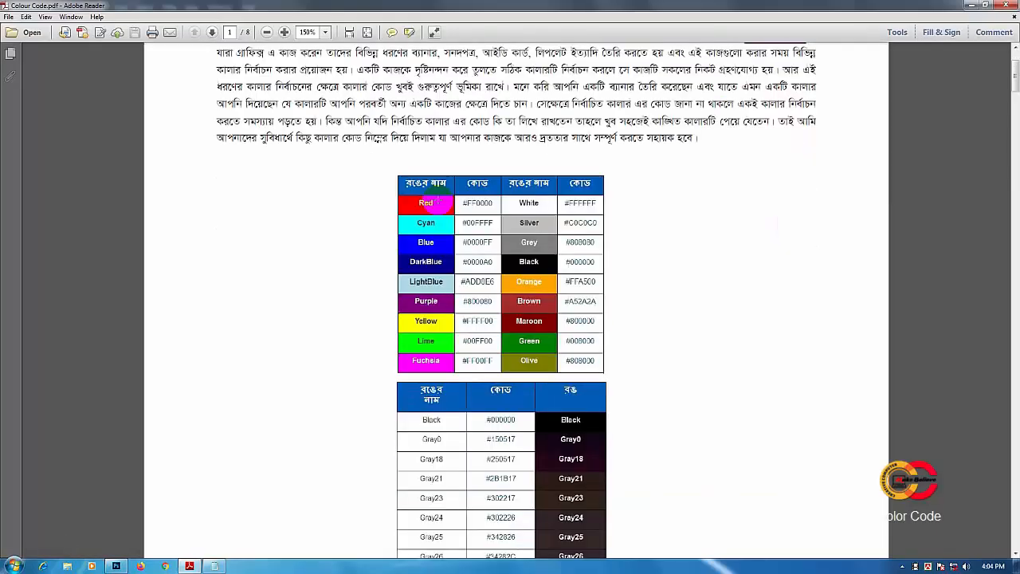
pyautogui.scroll(-1, 438, 200)
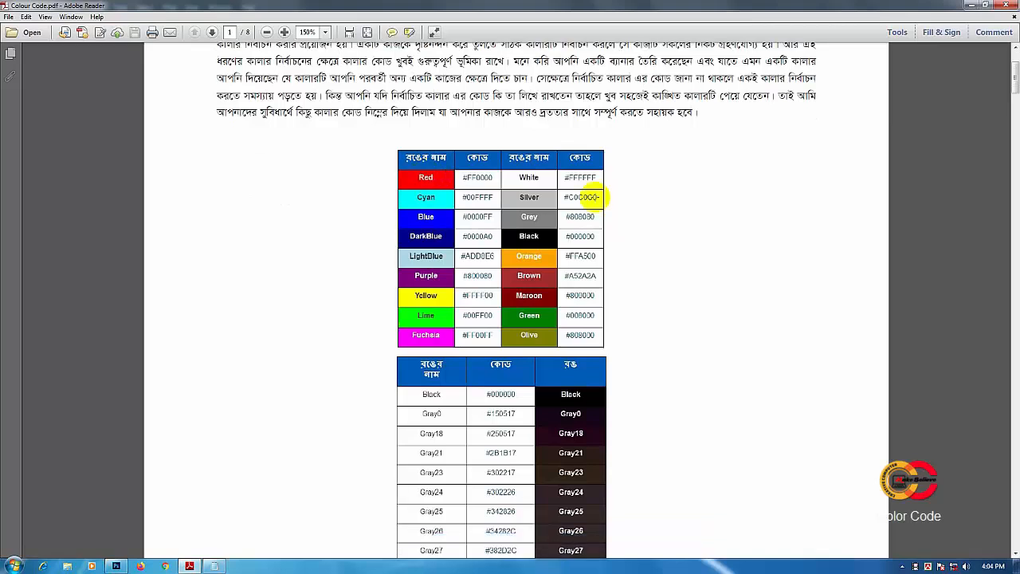
pyautogui.scroll(-2, 596, 216)
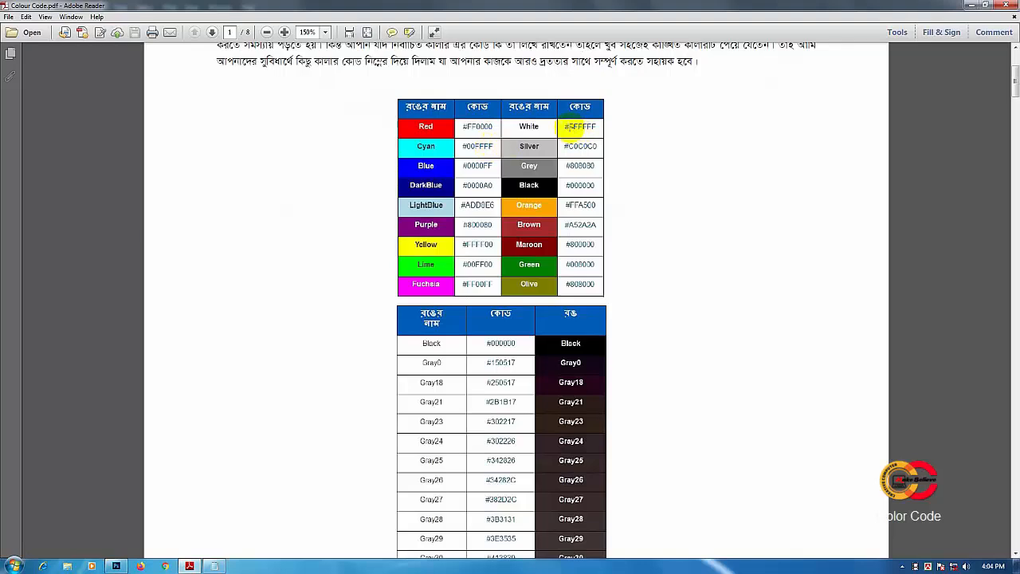
pyautogui.scroll(1, 428, 215)
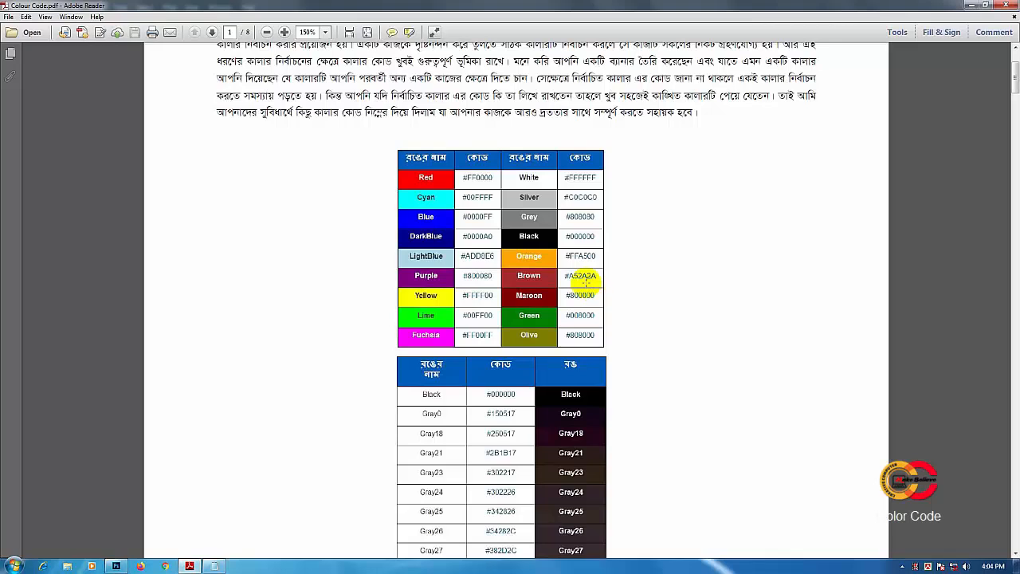
pyautogui.scroll(-5, 585, 282)
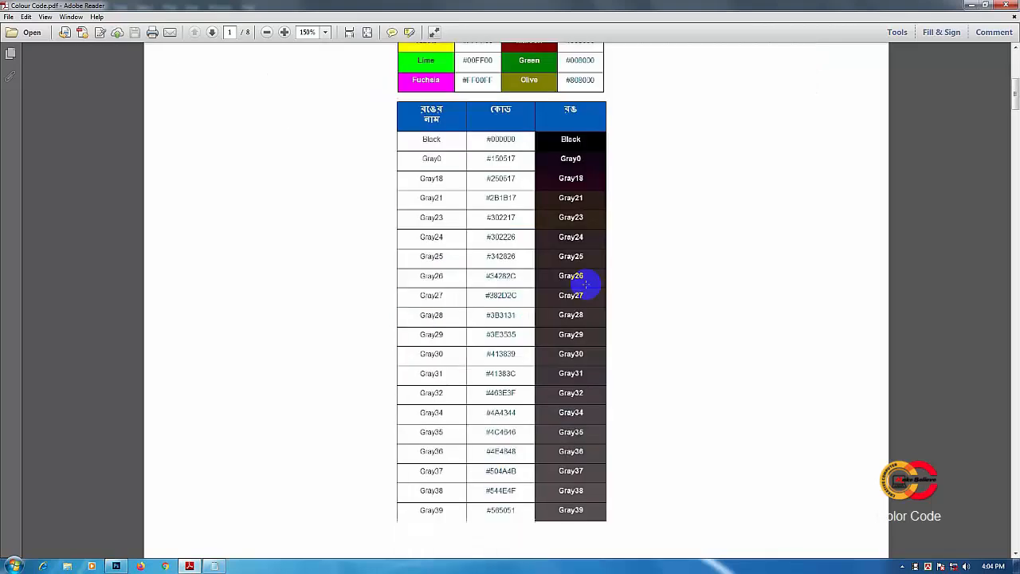
pyautogui.scroll(-8, 586, 283)
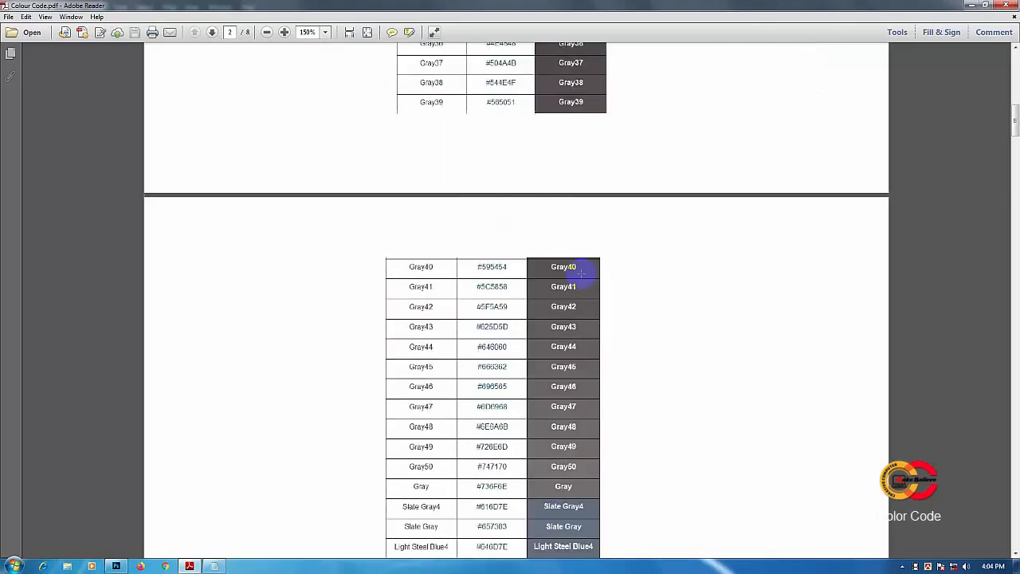
pyautogui.scroll(-10, 582, 272)
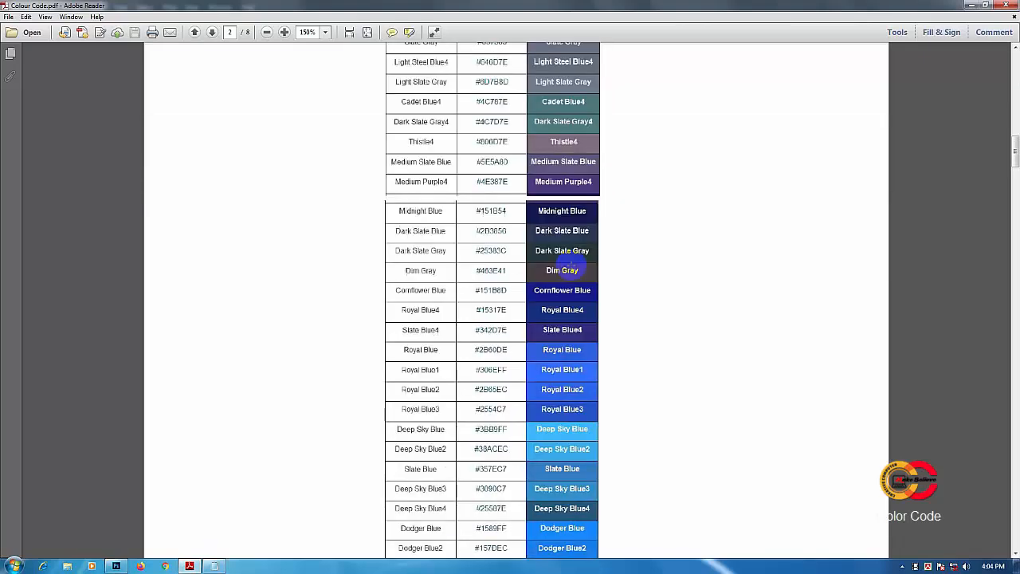
pyautogui.scroll(-10, 570, 266)
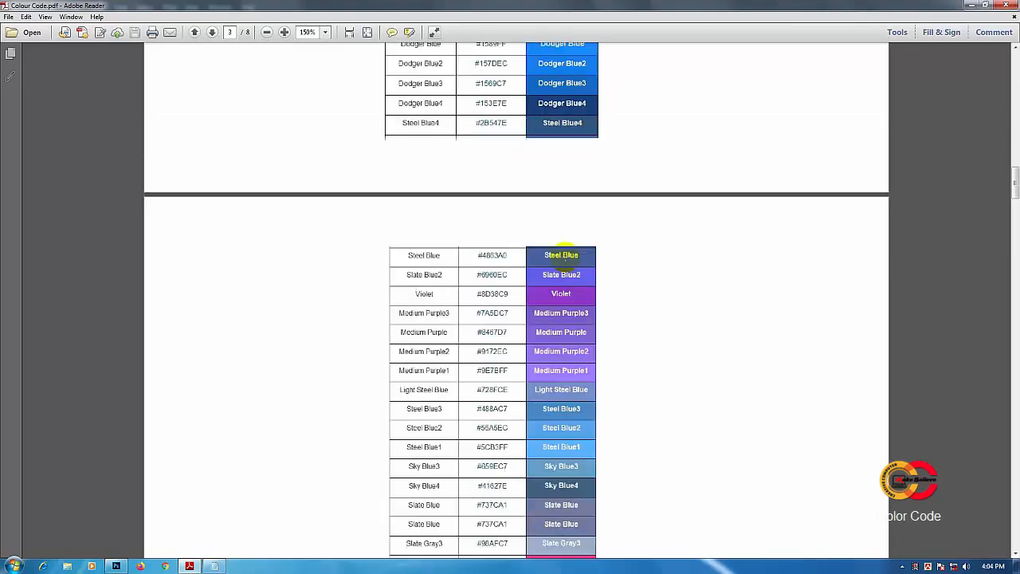
pyautogui.scroll(-12, 561, 254)
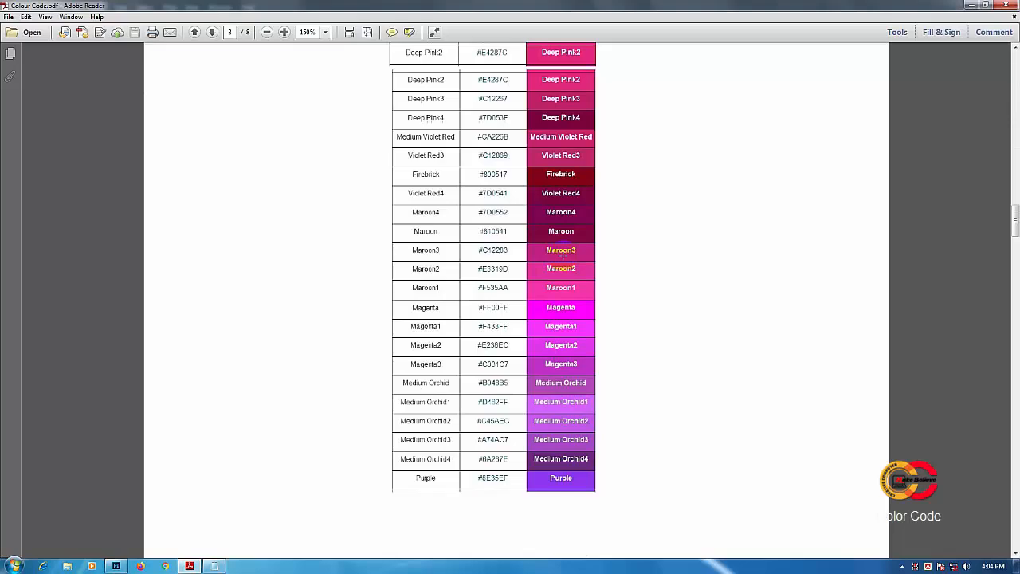
pyautogui.scroll(-5, 561, 254)
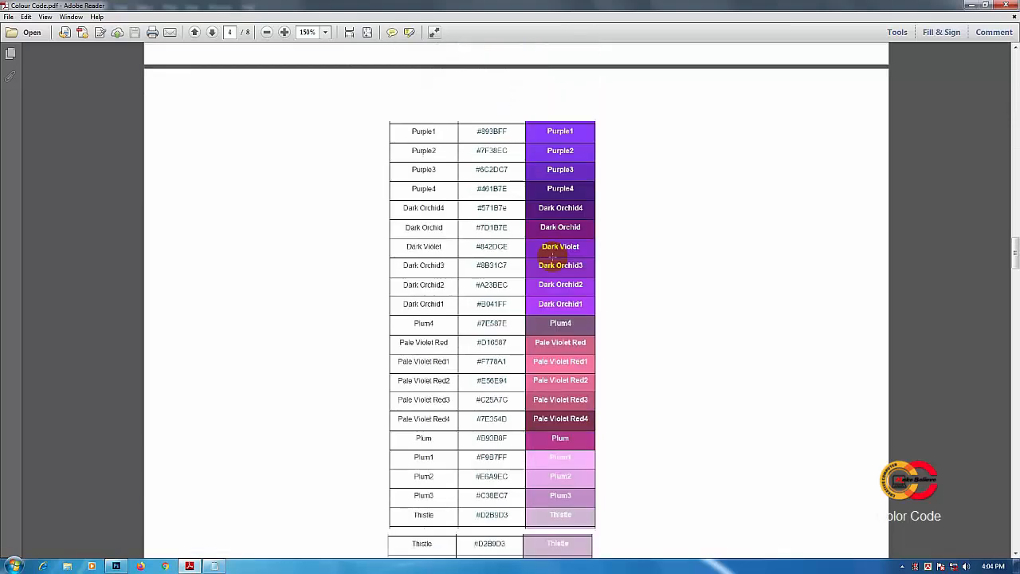
pyautogui.scroll(-4, 552, 255)
pyautogui.scroll(-4, 552, 257)
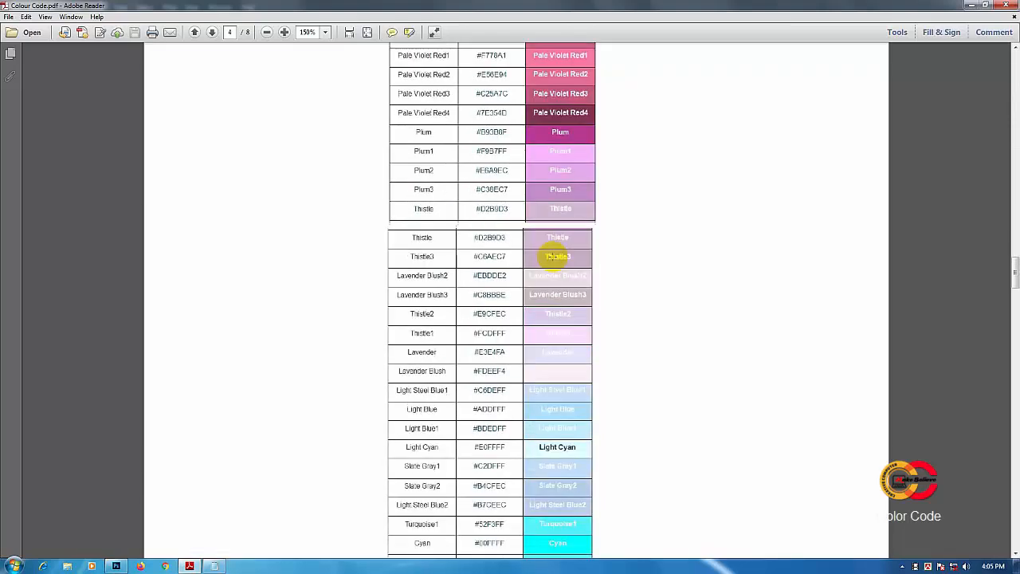
pyautogui.scroll(2, 552, 254)
pyautogui.moveTo(1014, 263); pyautogui.dragTo(802, 6)
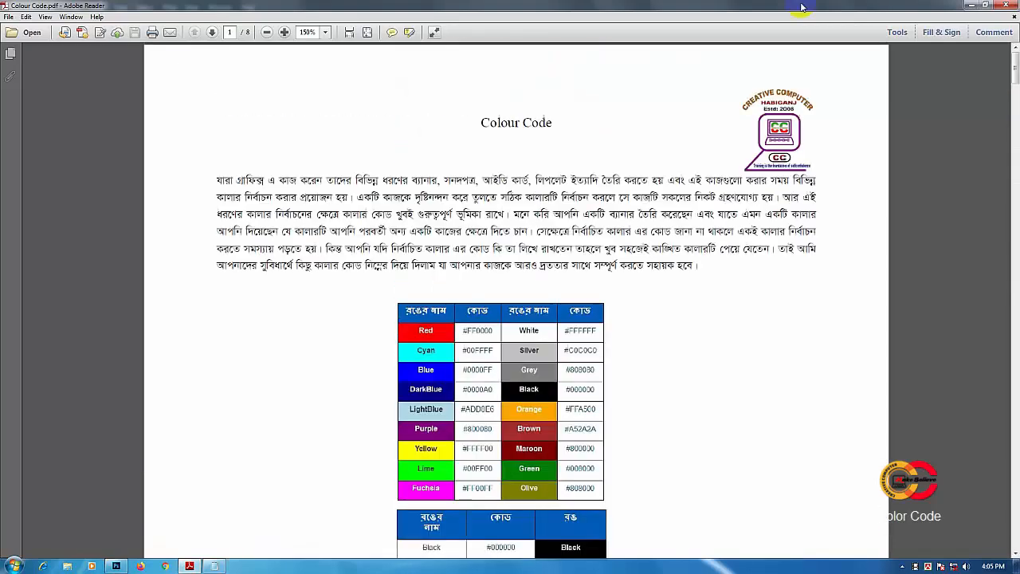
pyautogui.click(971, 6)
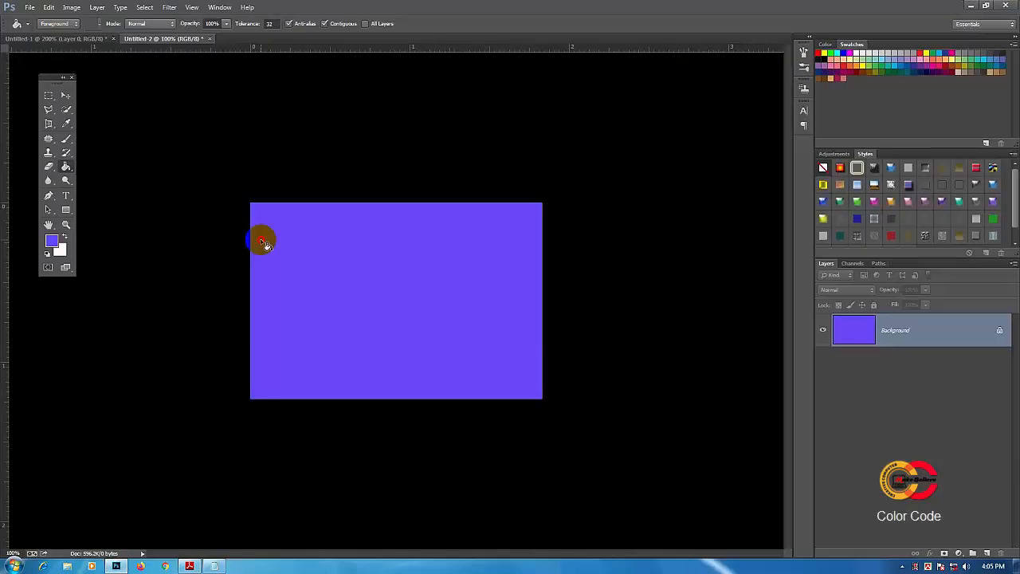
# Convert the locked Background into an editable layer named Layer 0
pyautogui.doubleClick(939, 337)
pyautogui.click(578, 189)
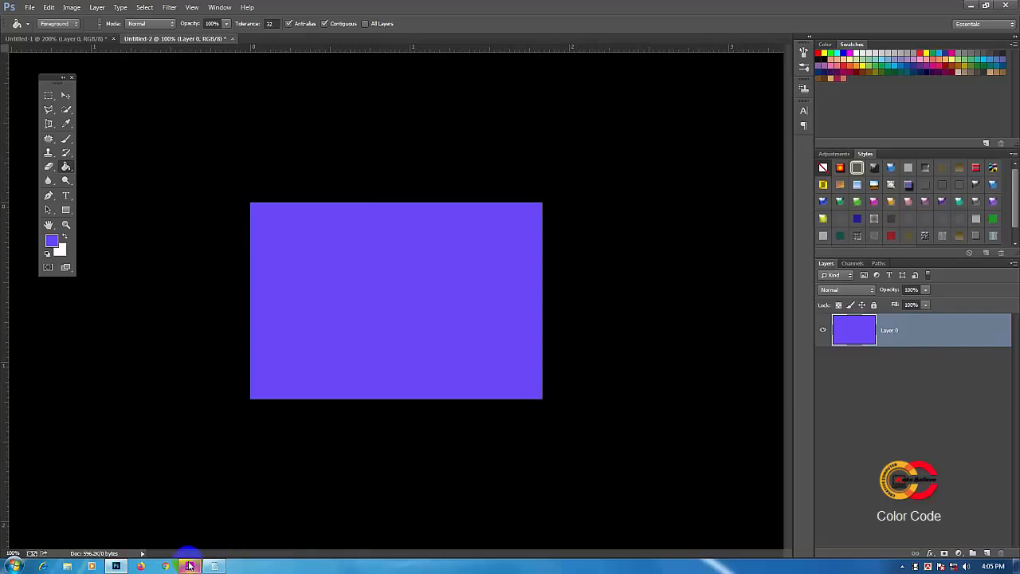
# Return to the Colour Code PDF, check the hex codes in the first colour table, and go back to Photoshop
pyautogui.click(189, 564)
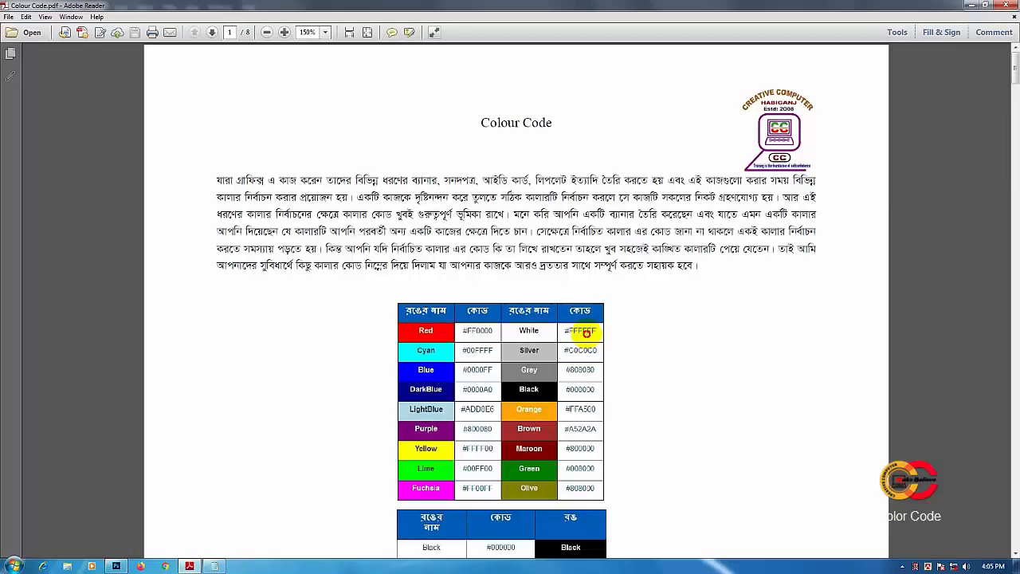
pyautogui.scroll(-2, 437, 319)
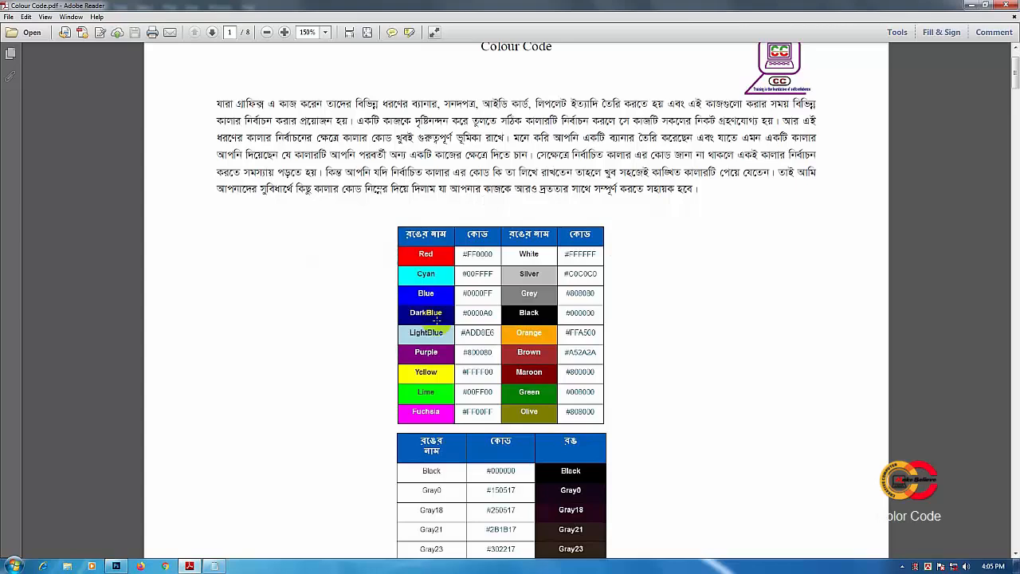
pyautogui.click(556, 339)
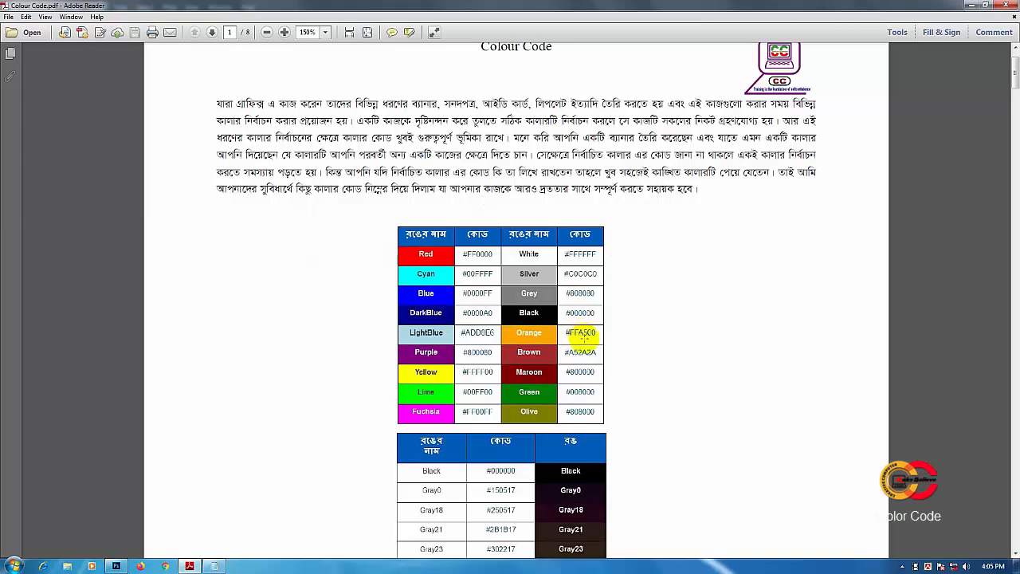
pyautogui.click(971, 5)
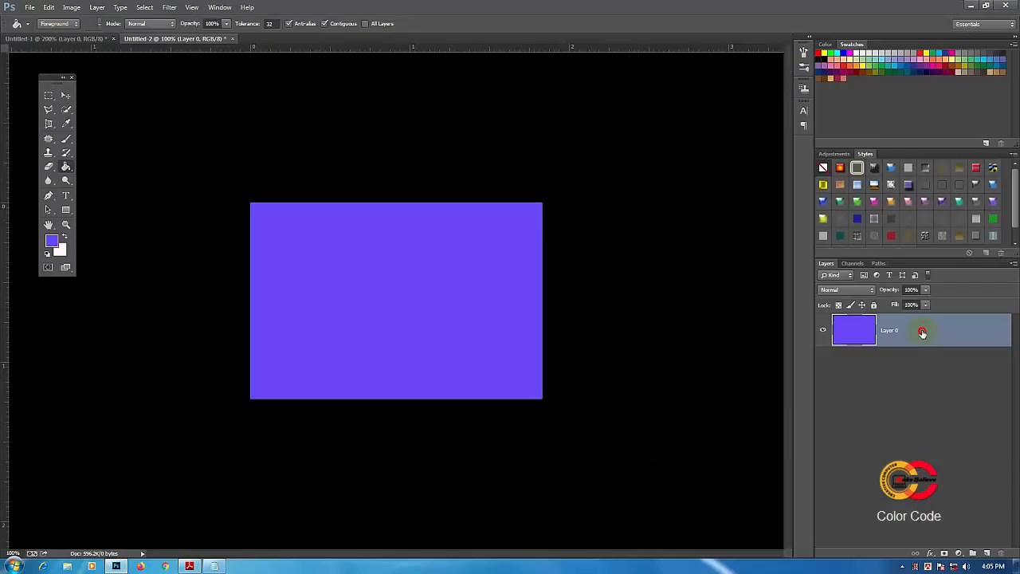
# Open the blending options of Layer 0 and enable a Color Overlay effect
pyautogui.rightClick(922, 332)
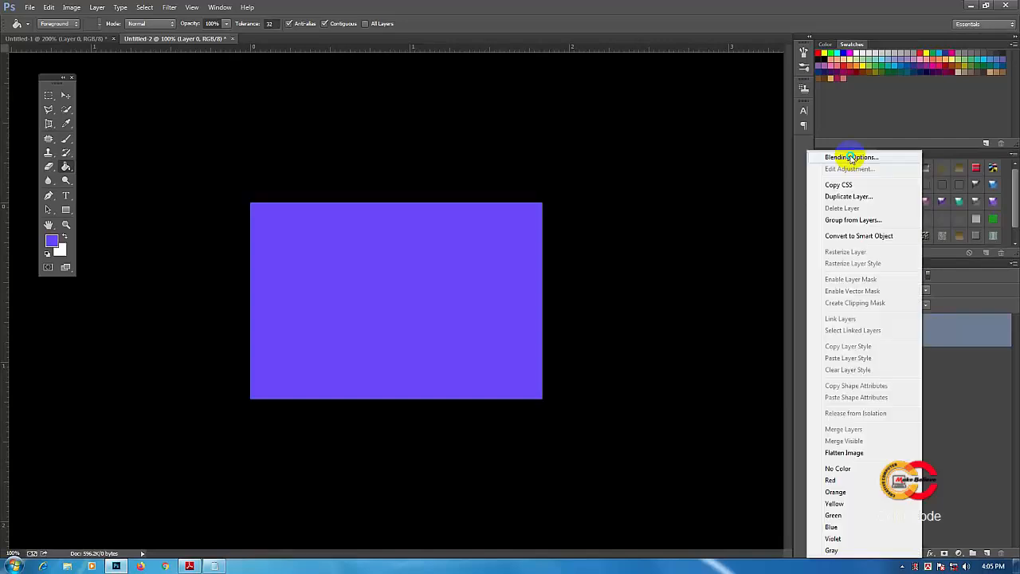
pyautogui.click(850, 157)
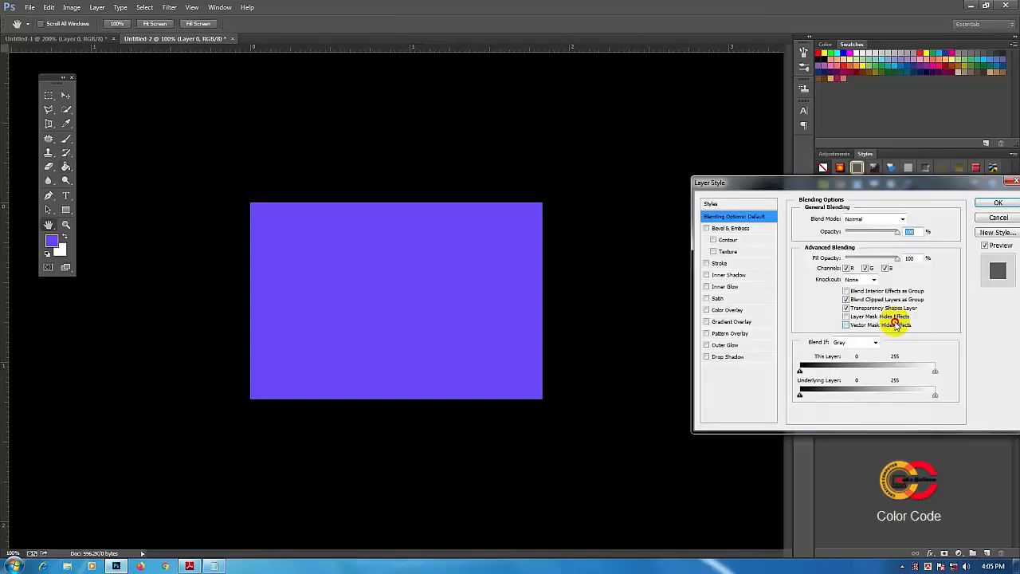
pyautogui.moveTo(727, 311); pyautogui.dragTo(584, 278)
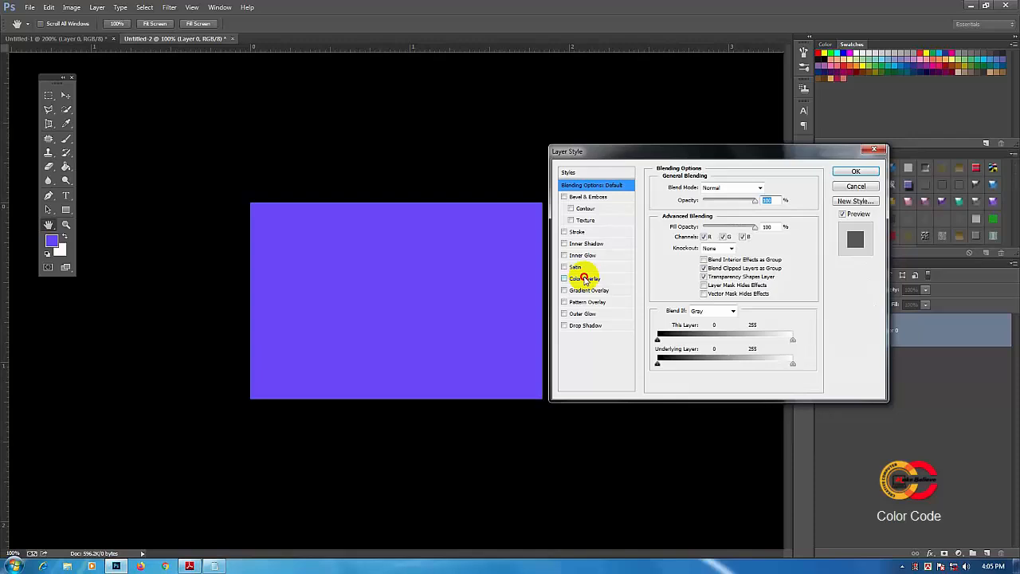
pyautogui.click(585, 279)
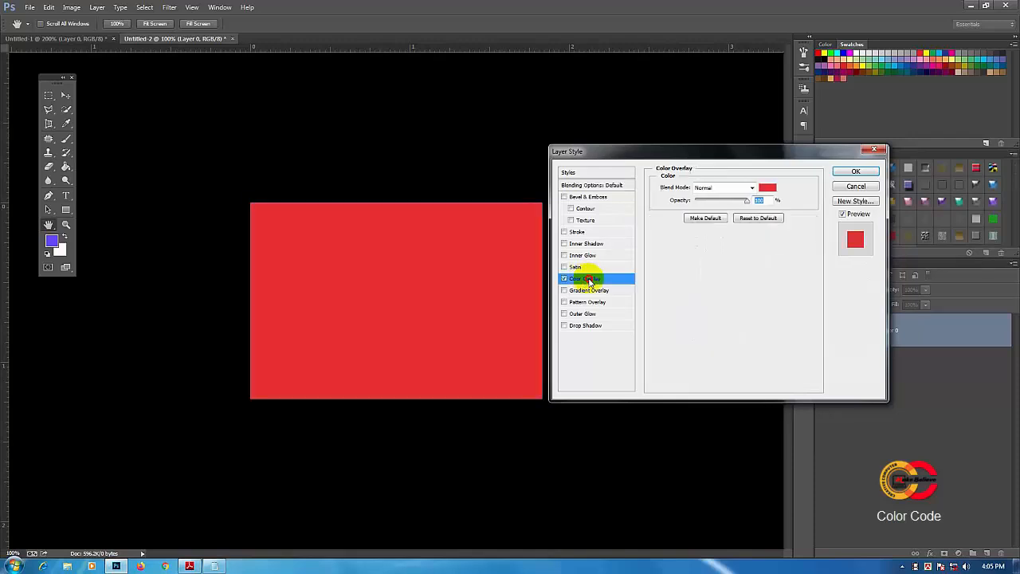
# Set the Color Overlay colour to the orange hex code ffa500
pyautogui.click(769, 188)
pyautogui.moveTo(580, 232); pyautogui.dragTo(581, 234)
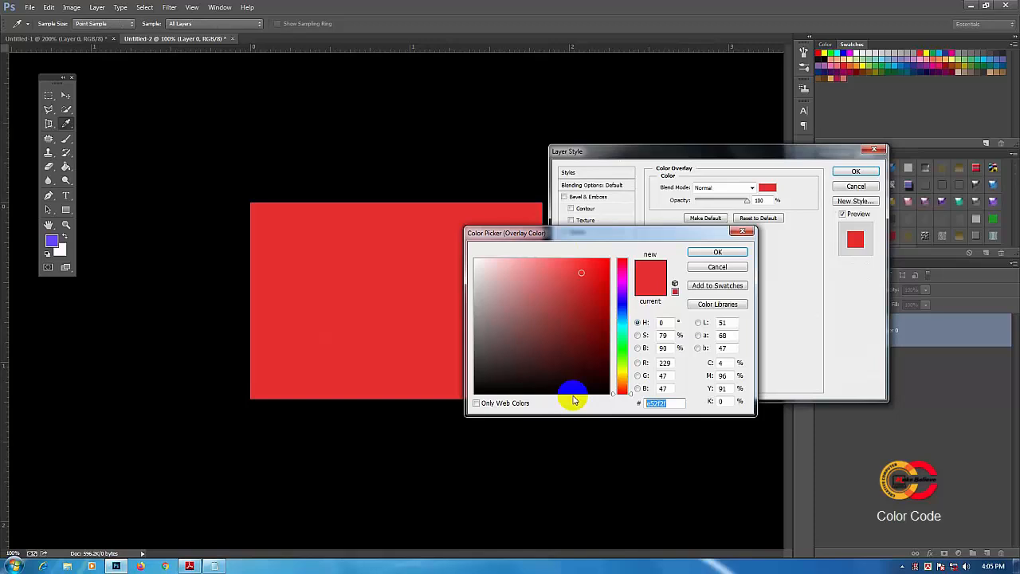
pyautogui.write('0f')
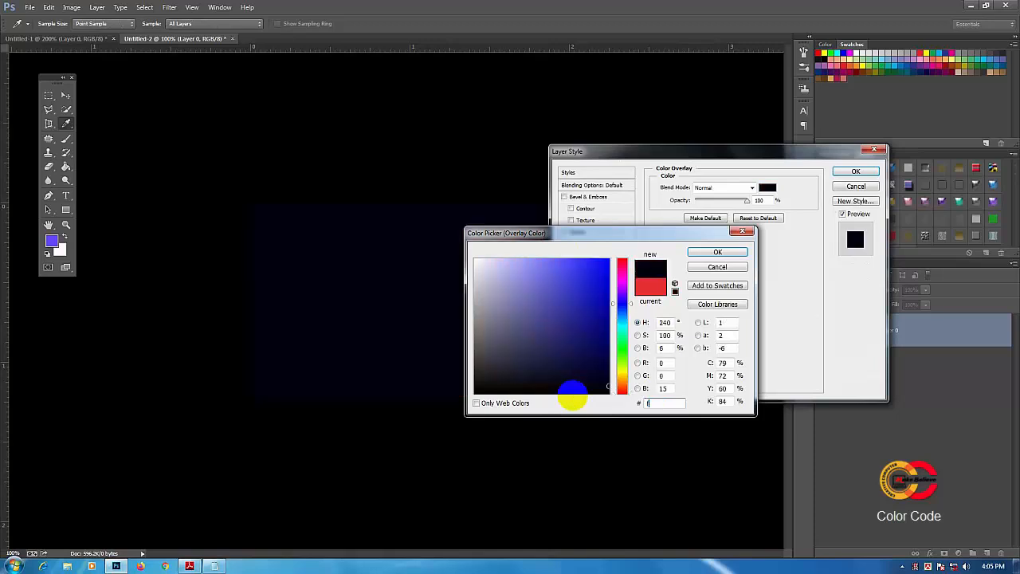
pyautogui.write('fa')
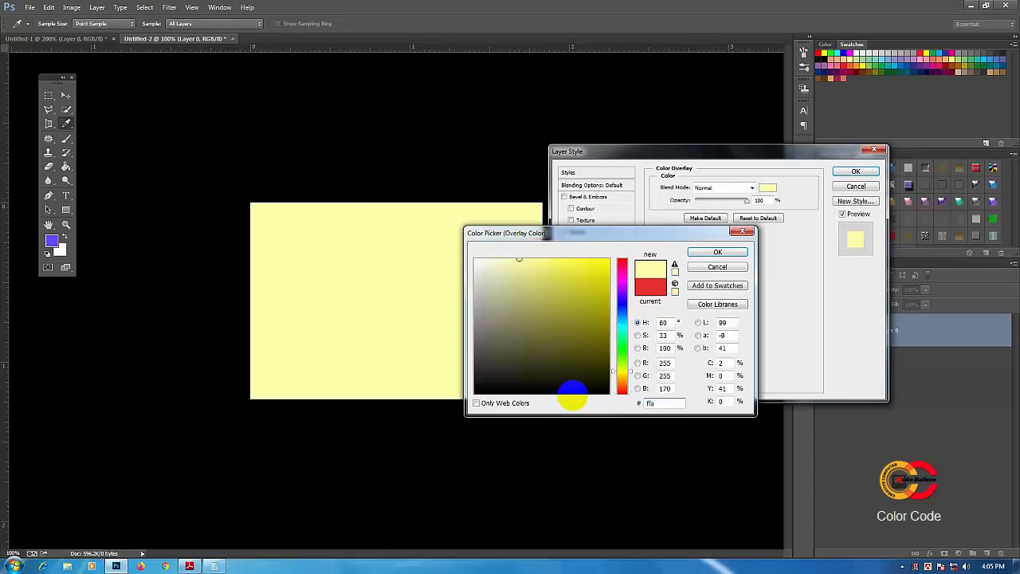
pyautogui.write('500')
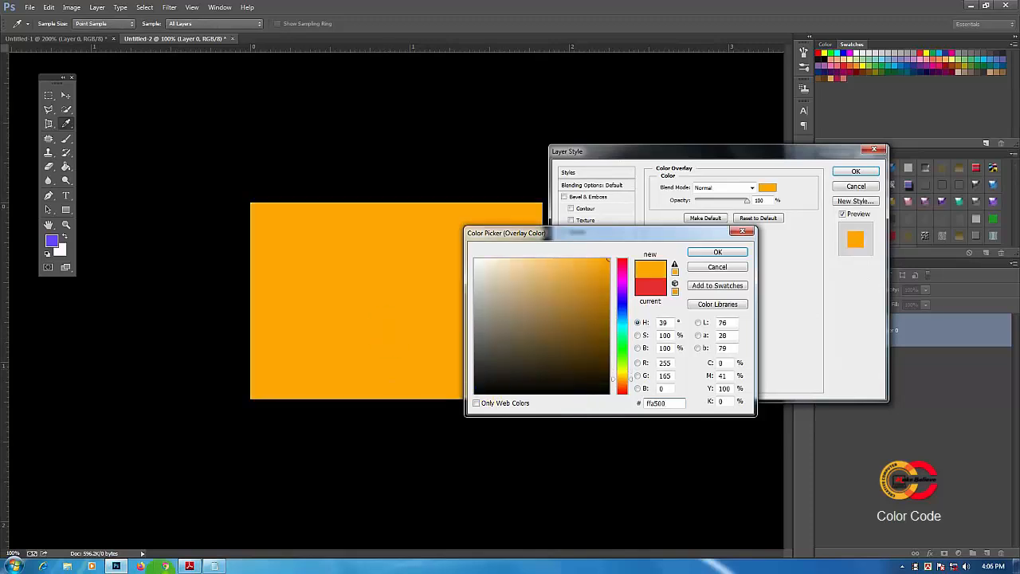
# Switch to Adobe Reader, check the Orange hex code in the Colour Code PDF, and return to Photoshop to compare it
pyautogui.click(189, 566)
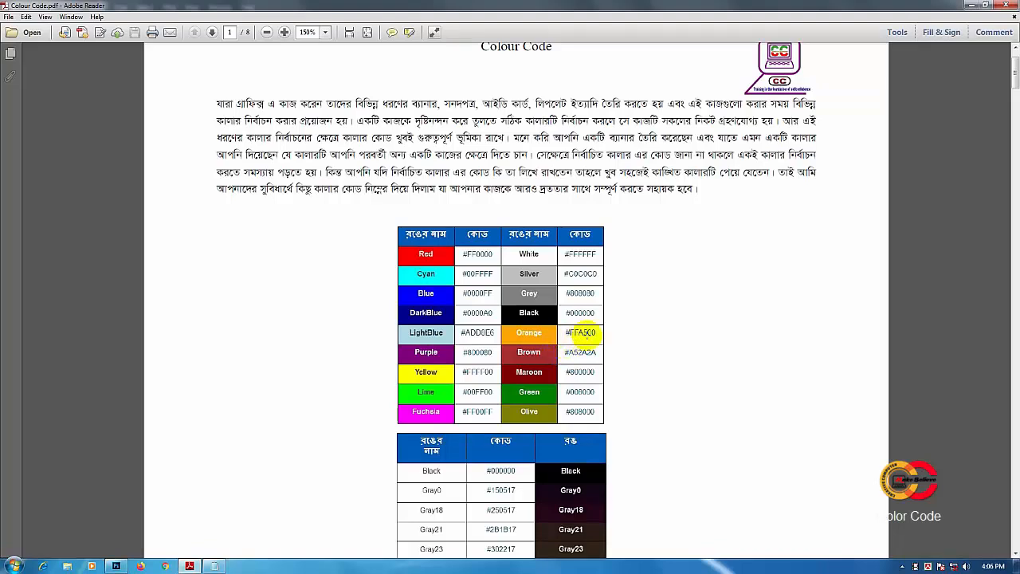
pyautogui.click(118, 566)
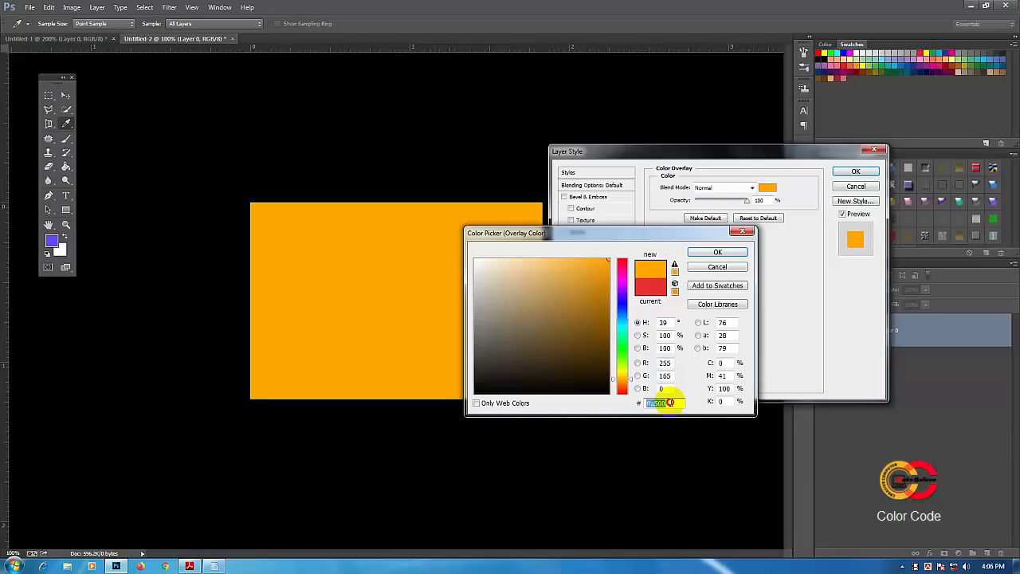
pyautogui.click(651, 271)
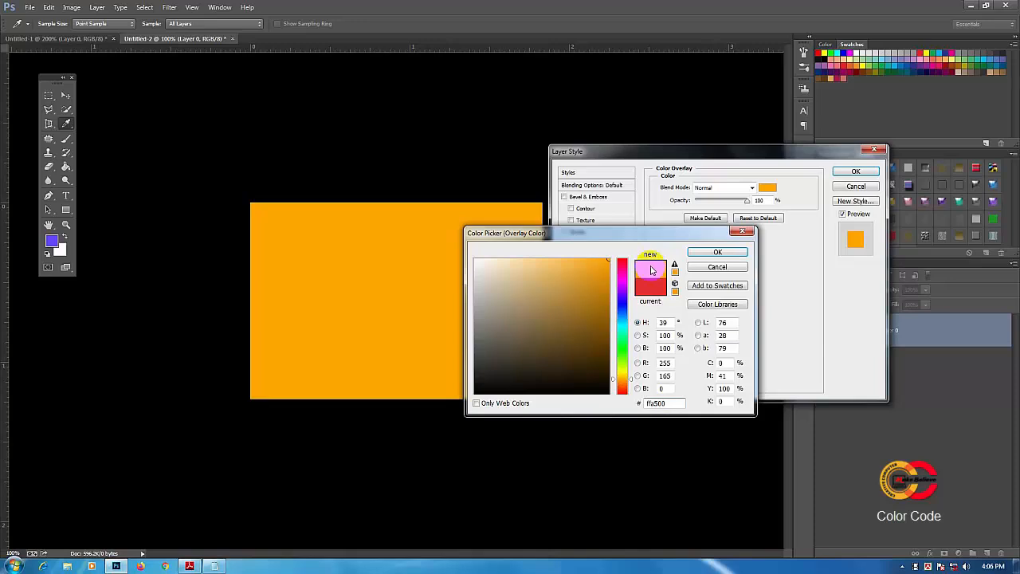
pyautogui.click(450, 271)
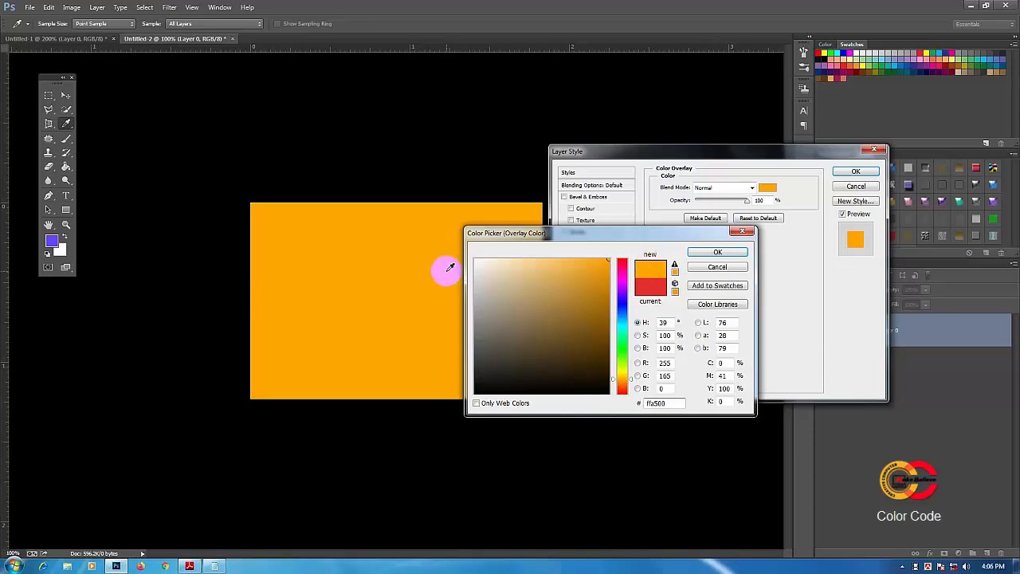
# Accept the orange overlay colour and apply the Color Overlay layer style to Layer 0
pyautogui.click(706, 255)
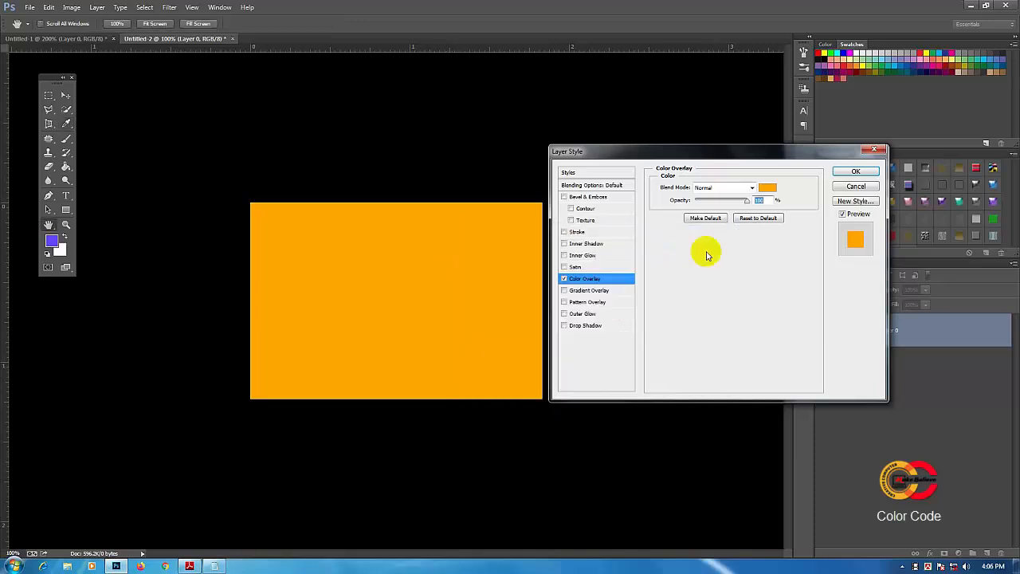
pyautogui.click(858, 172)
pyautogui.click(442, 255)
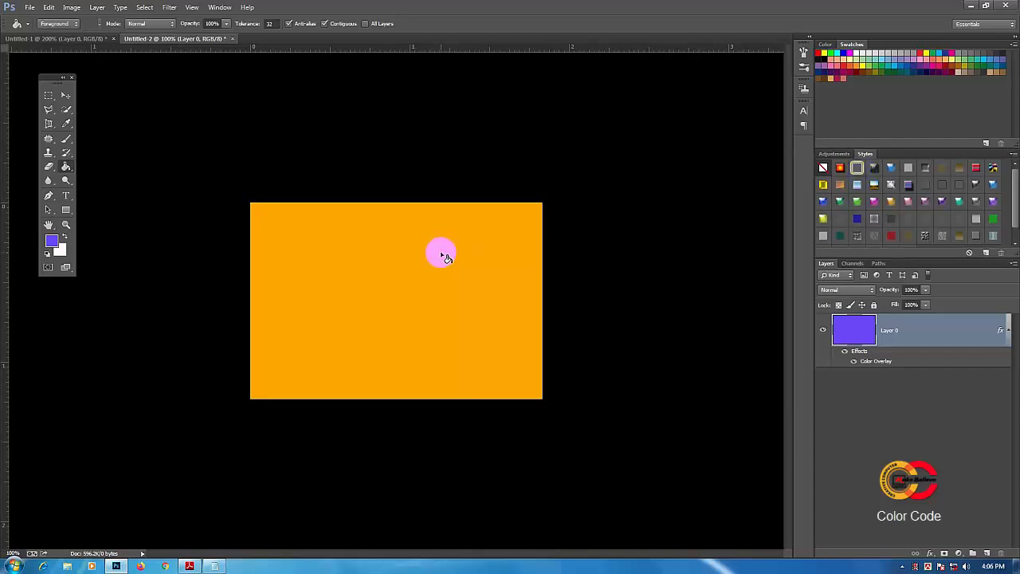